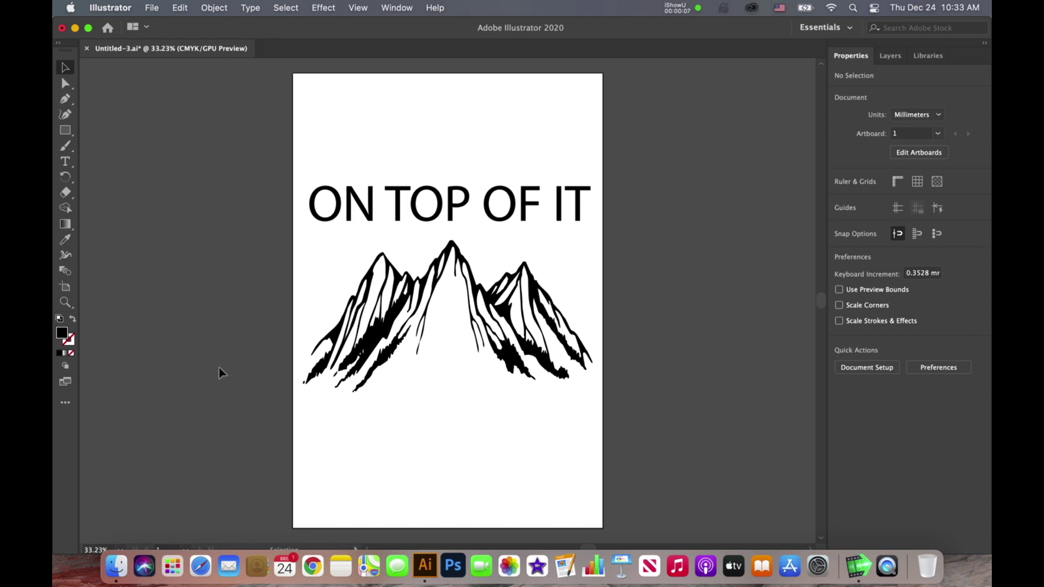
- Convert the colors of the traced mountain artwork to CMYK
click(384, 308)
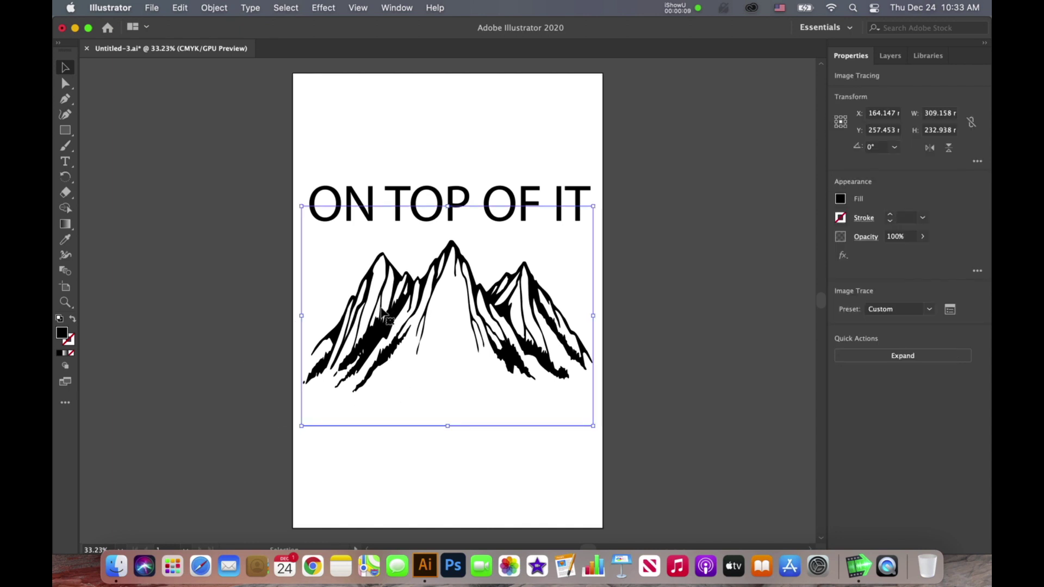
click(208, 7)
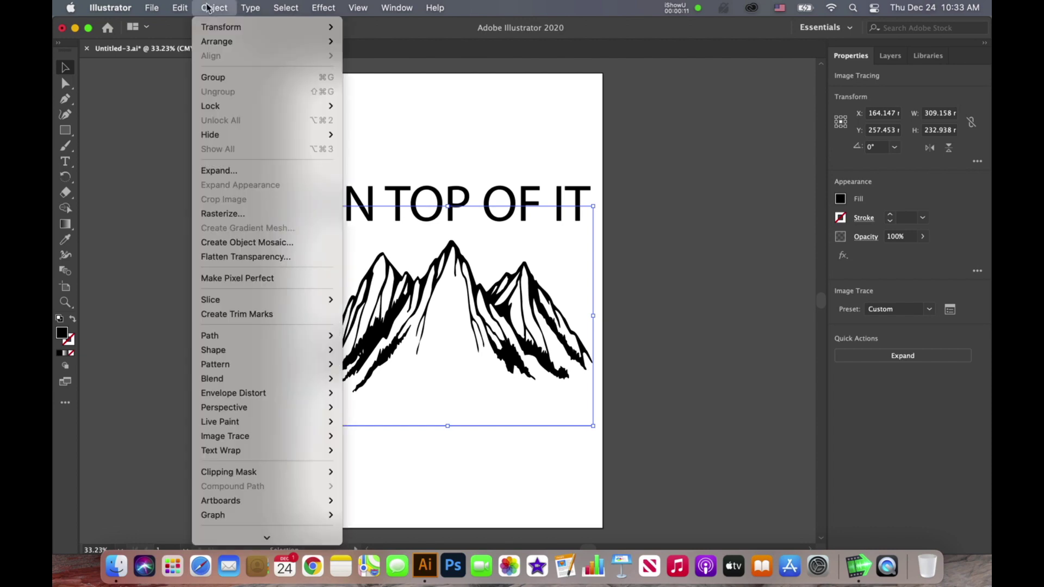
mouse_move(184, 7)
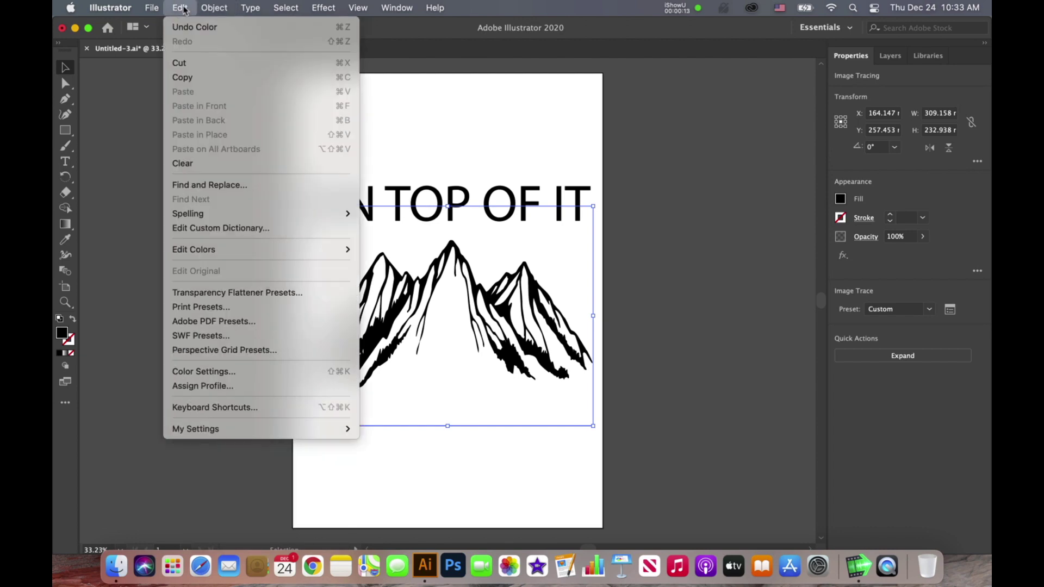
mouse_move(240, 249)
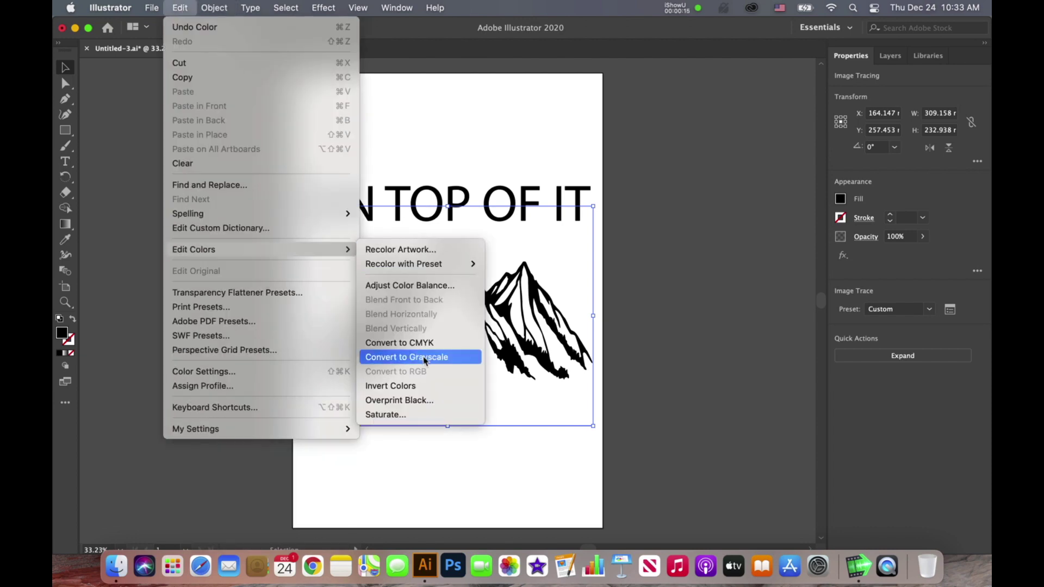
click(403, 343)
- Convert the colors of the "ON TOP OF IT" text to CMYK and deselect it
click(403, 194)
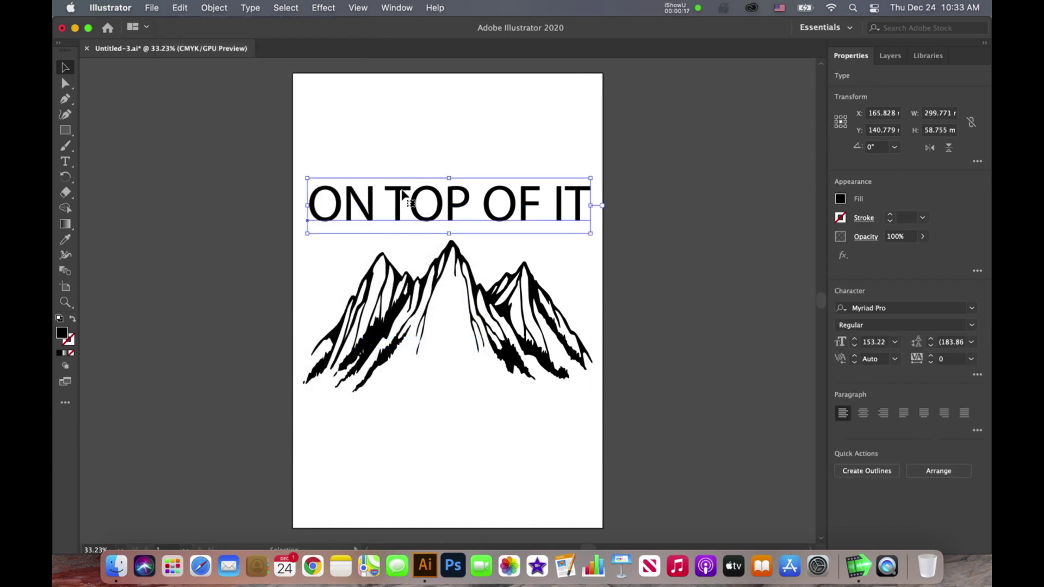
click(185, 7)
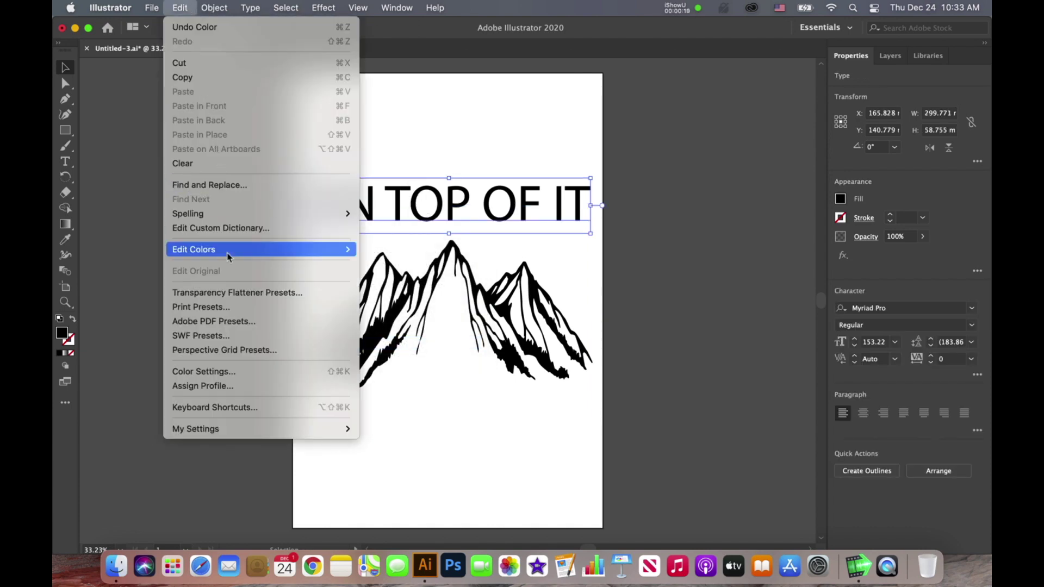
mouse_move(227, 253)
click(425, 342)
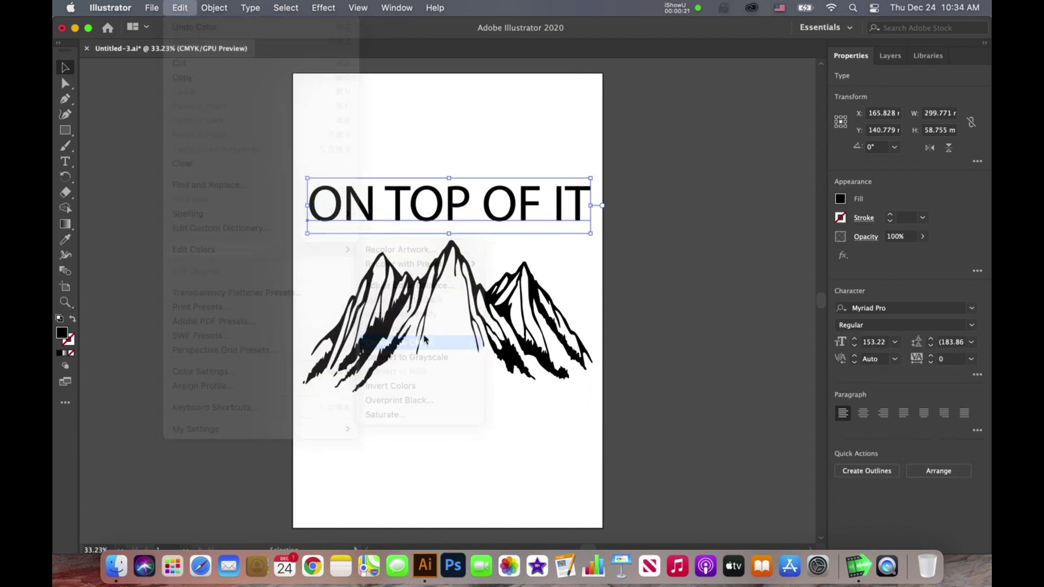
click(340, 156)
- Select the mountain artwork and check which color mode the document uses
click(439, 302)
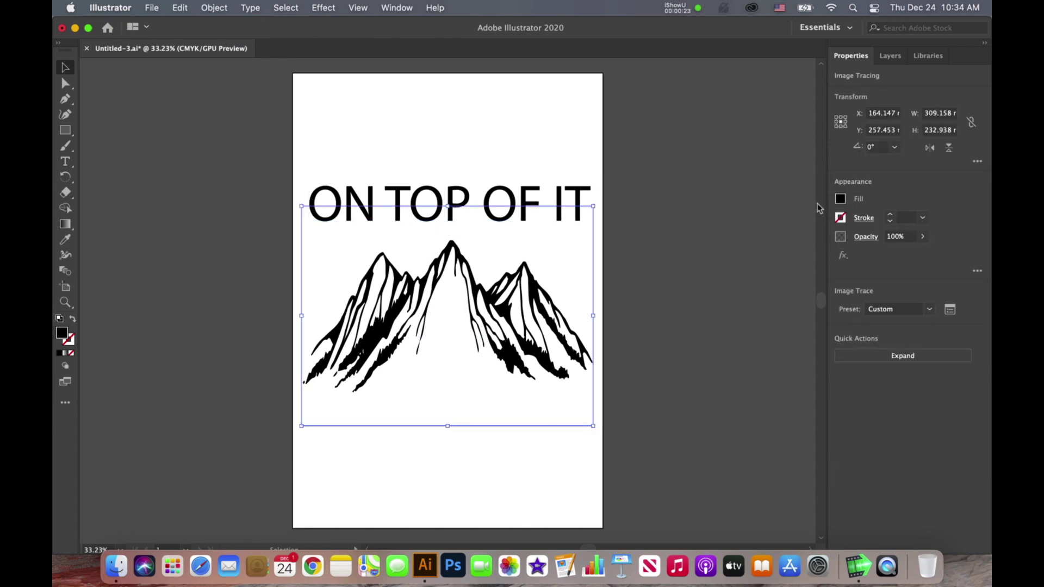
click(155, 9)
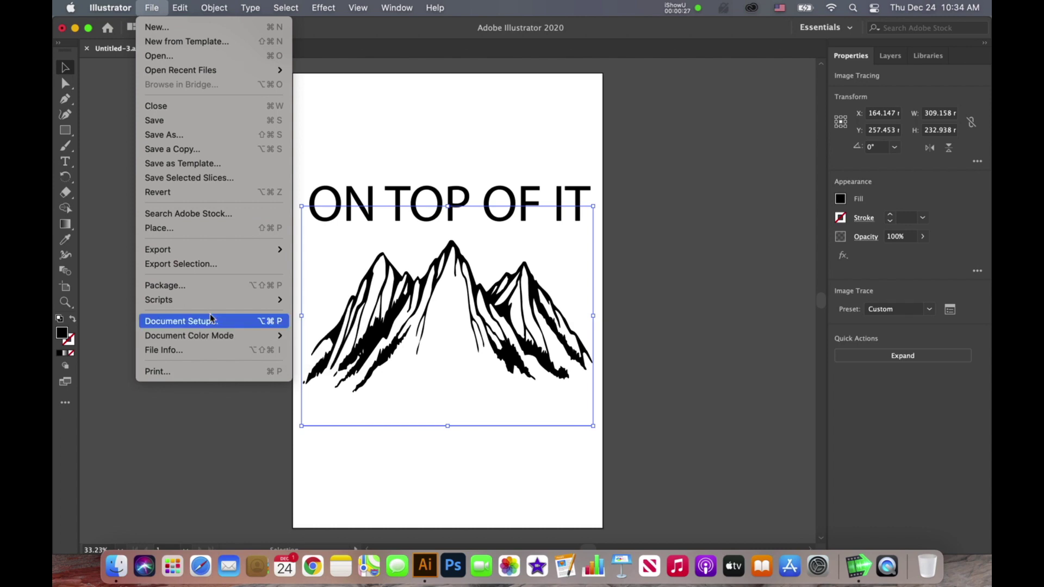
mouse_move(232, 337)
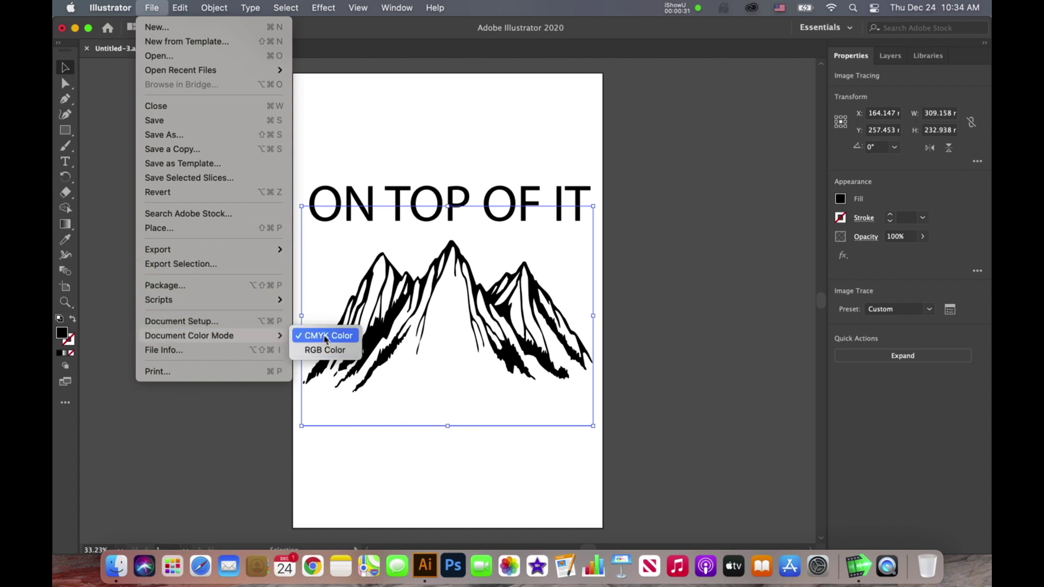
click(586, 325)
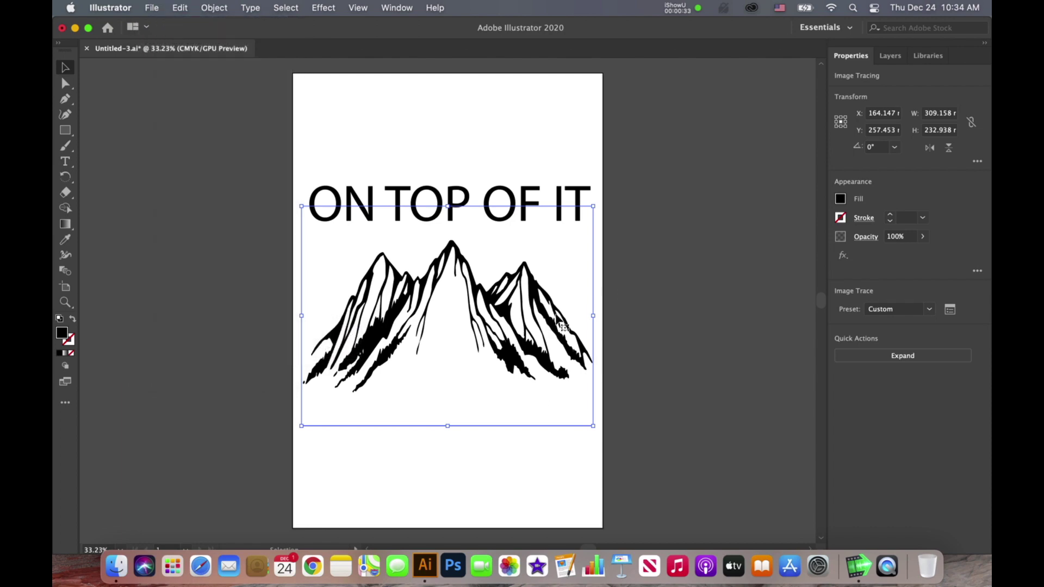
- Set the mountain artwork's fill to 60% cyan, 40% magenta and 40% yellow
click(841, 199)
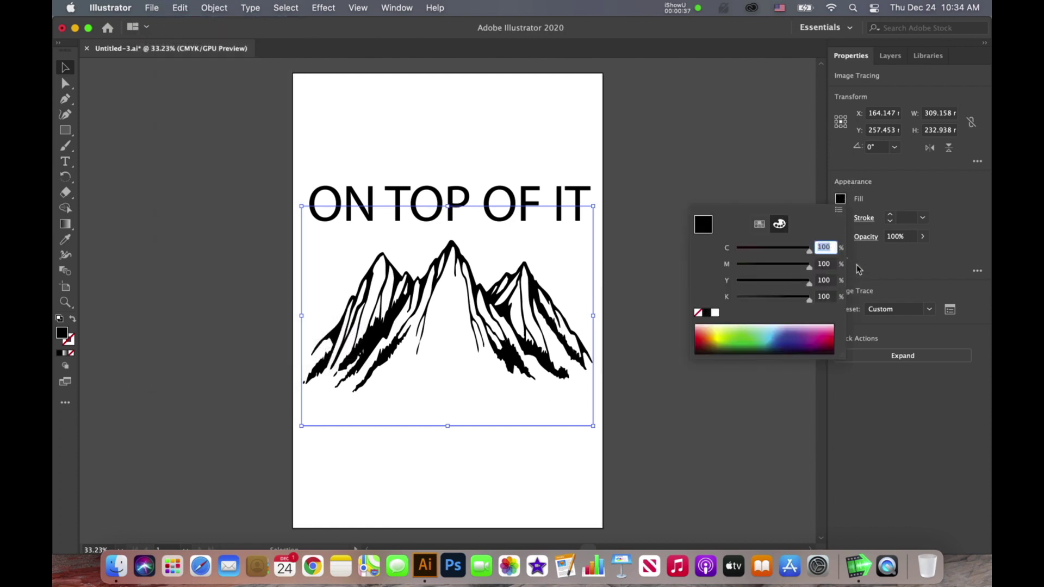
text(60)
key(Tab)
text(40)
key(Tab)
text(40)
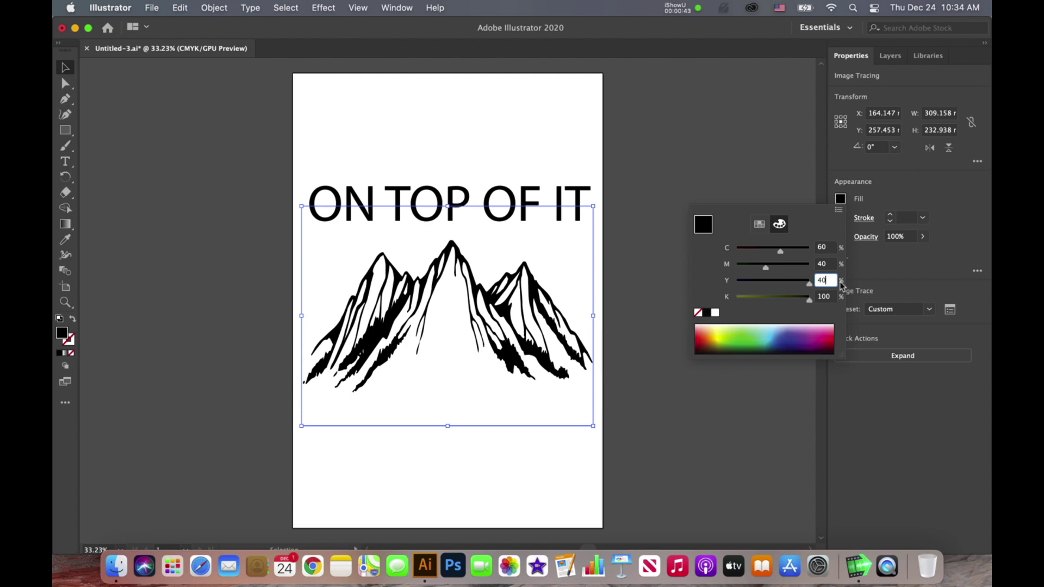
- Set the cyan, magenta and yellow values of the mountain artwork's fill to 100% each
click(826, 247)
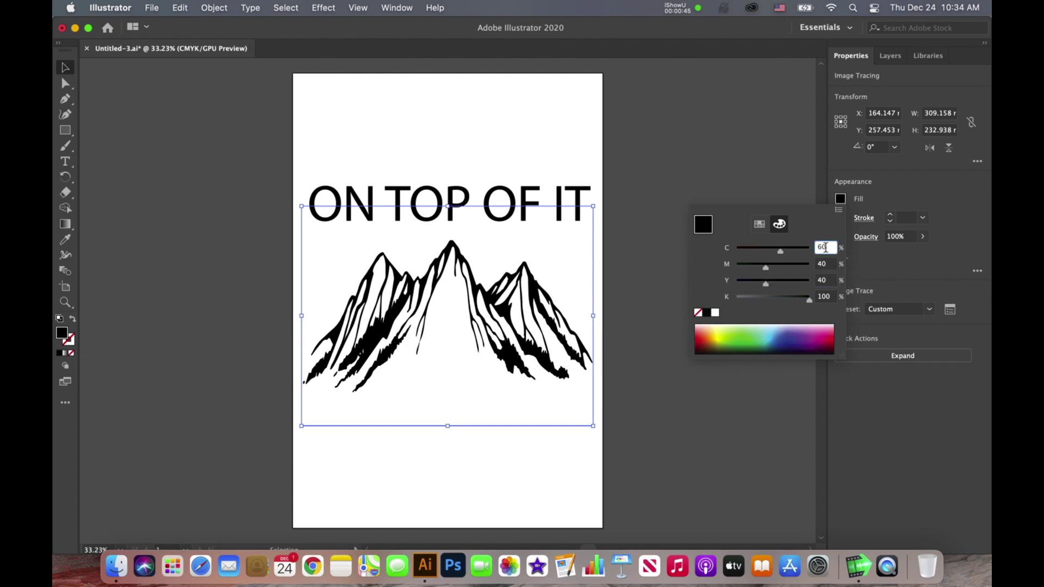
text(100)
key(Tab)
text(100)
key(Tab)
text(100)
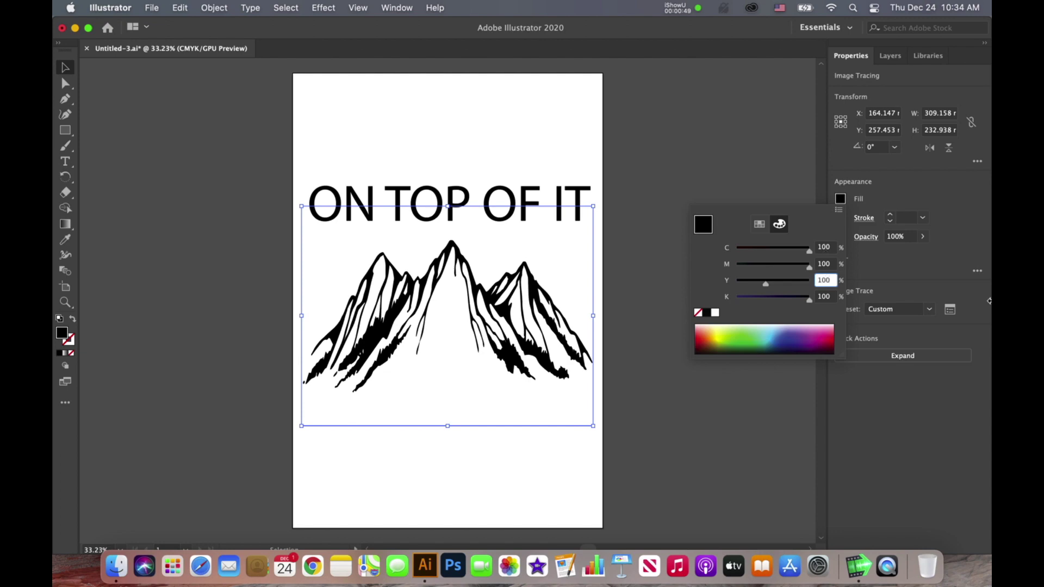
key(Return)
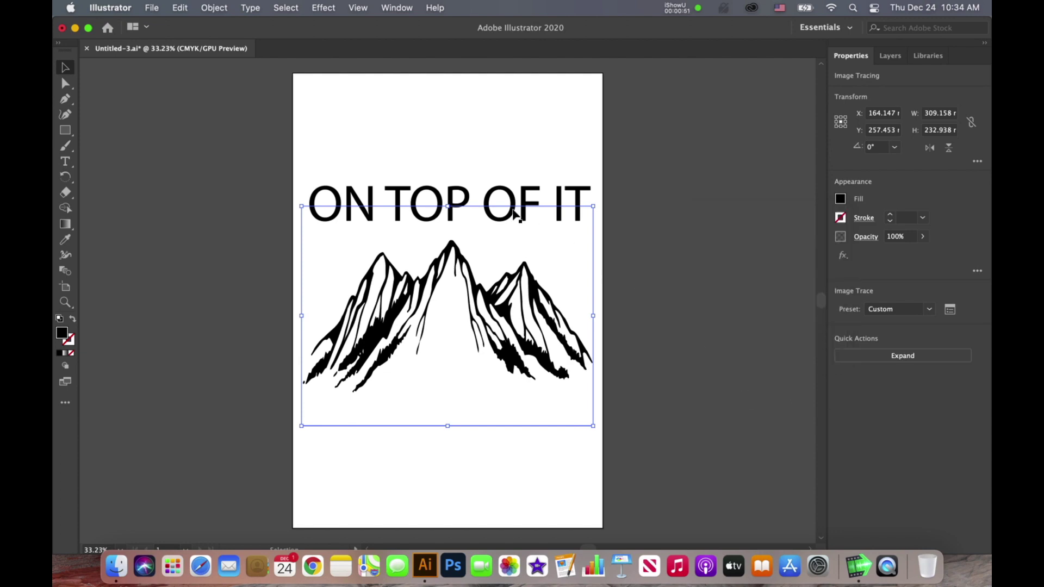
- Inspect the fill swatches and CMYK values of the "ON TOP OF IT" text, leaving them as they are
click(507, 190)
click(841, 201)
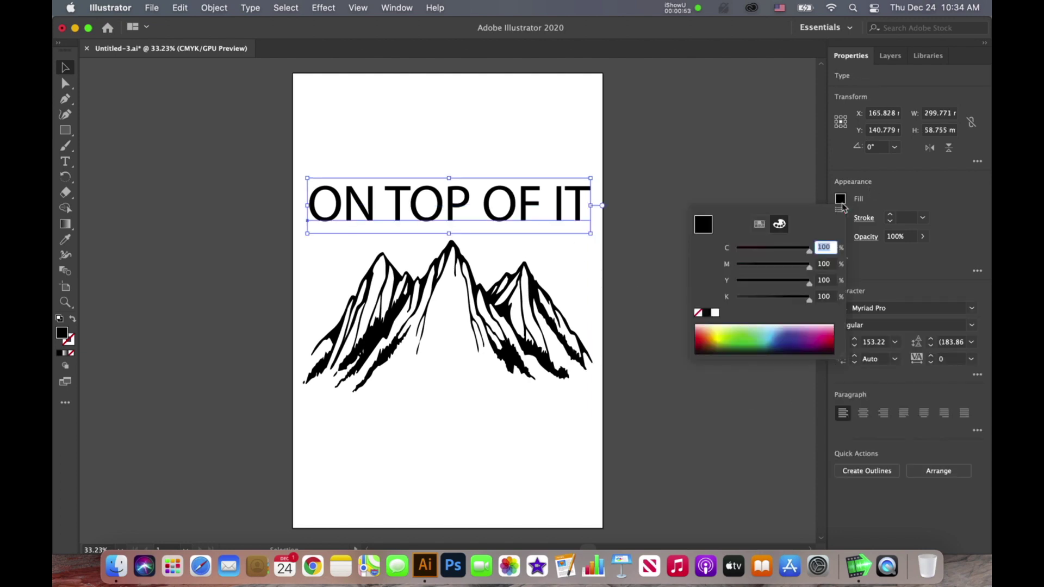
click(760, 225)
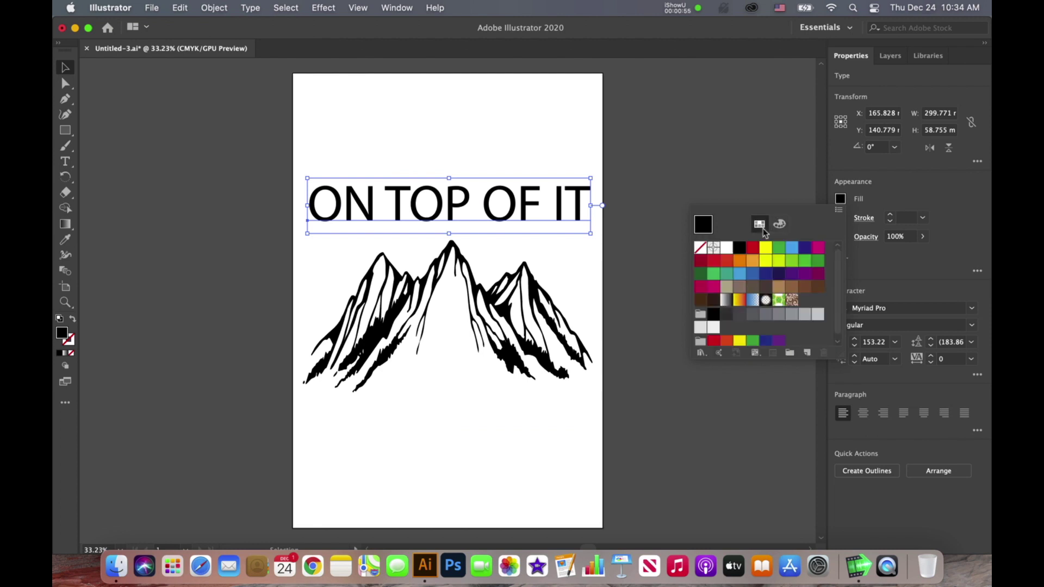
click(779, 224)
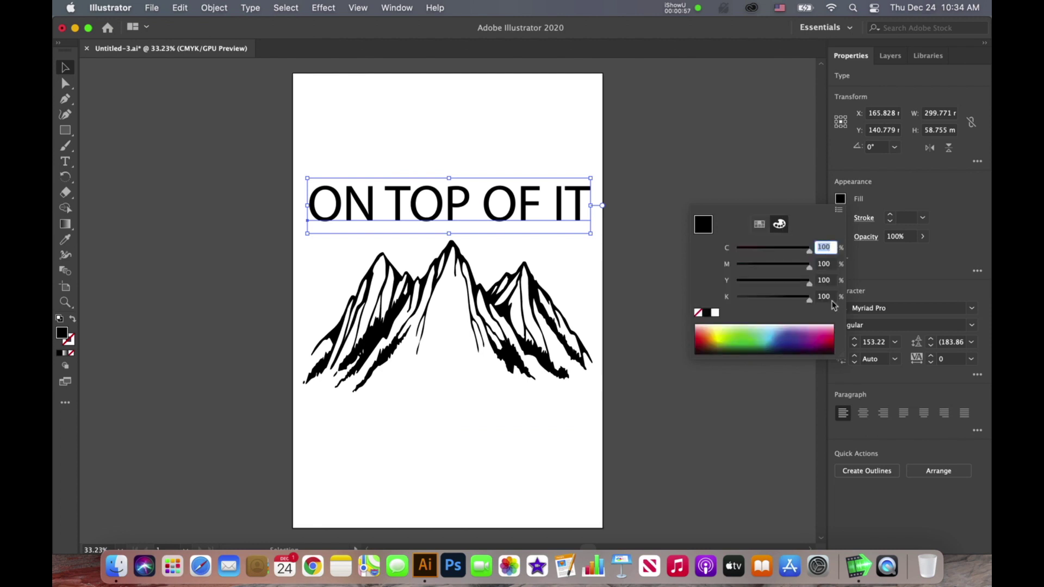
click(650, 303)
click(650, 304)
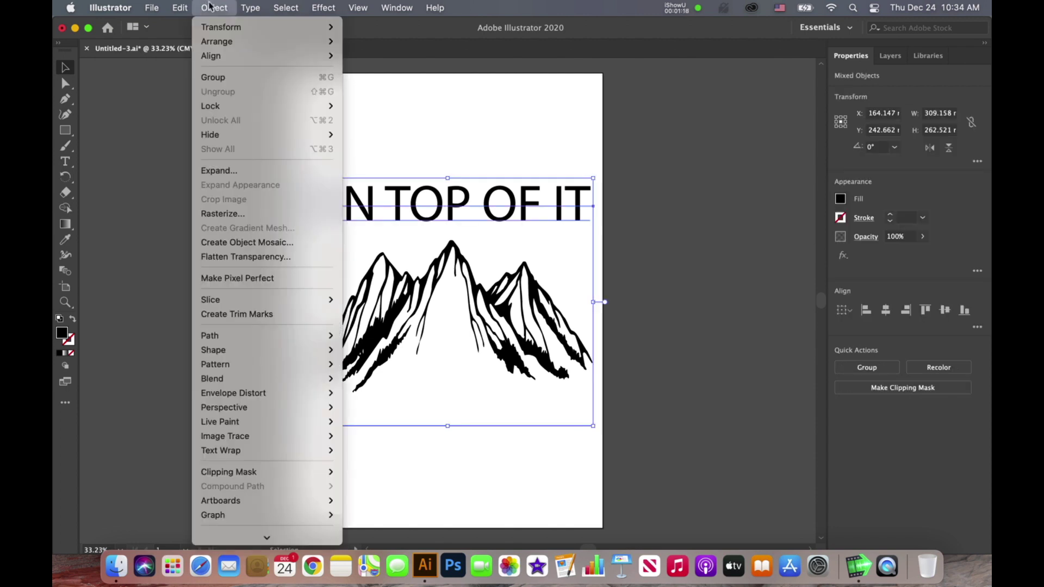
- Apply Overprint Black to the text and mountains with Add Black at 100%, including blacks with CMY and spot blacks, and deselect everything
mouse_move(191, 7)
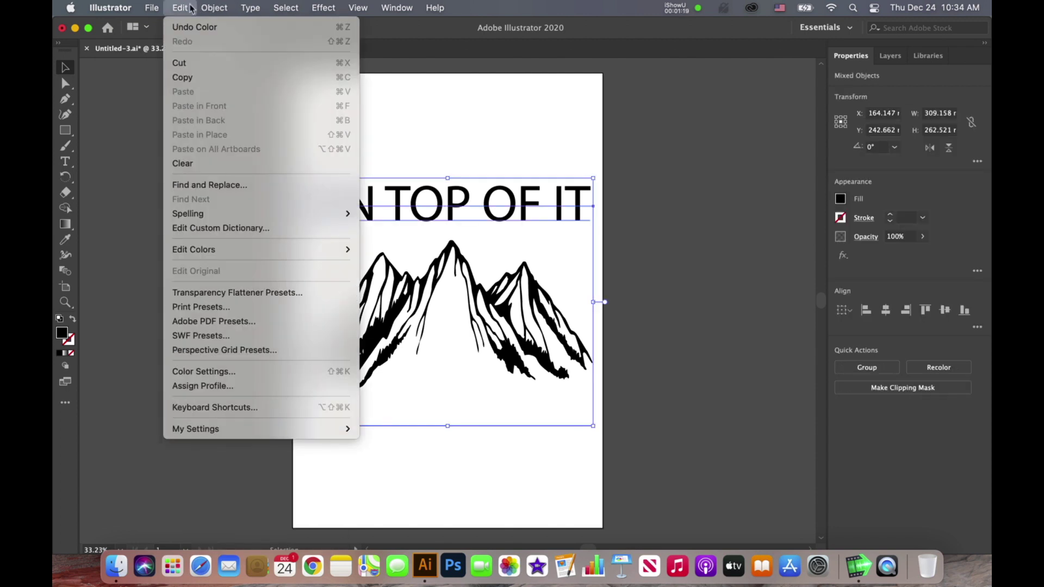
mouse_move(263, 250)
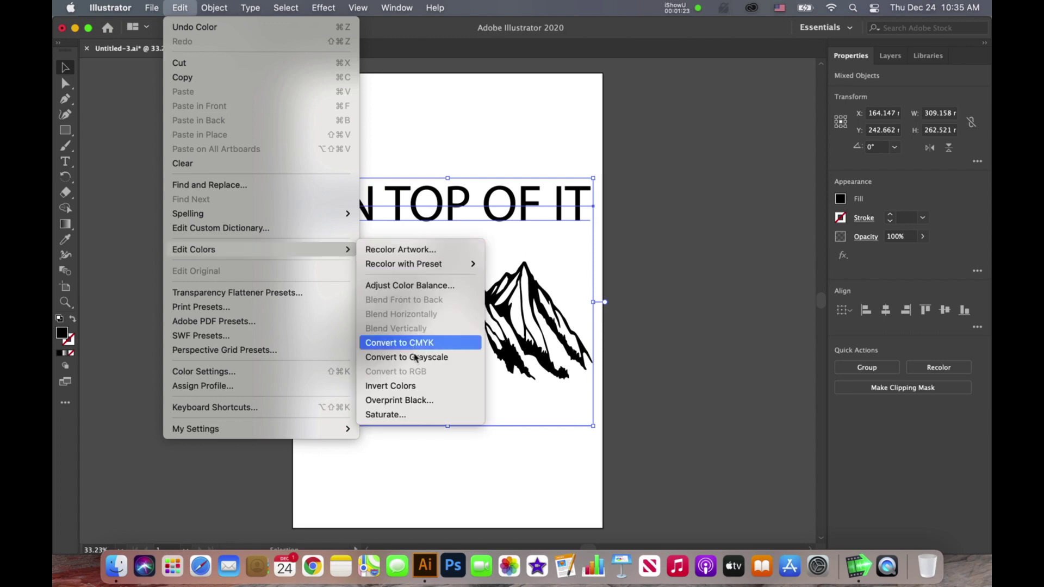
click(426, 401)
click(525, 222)
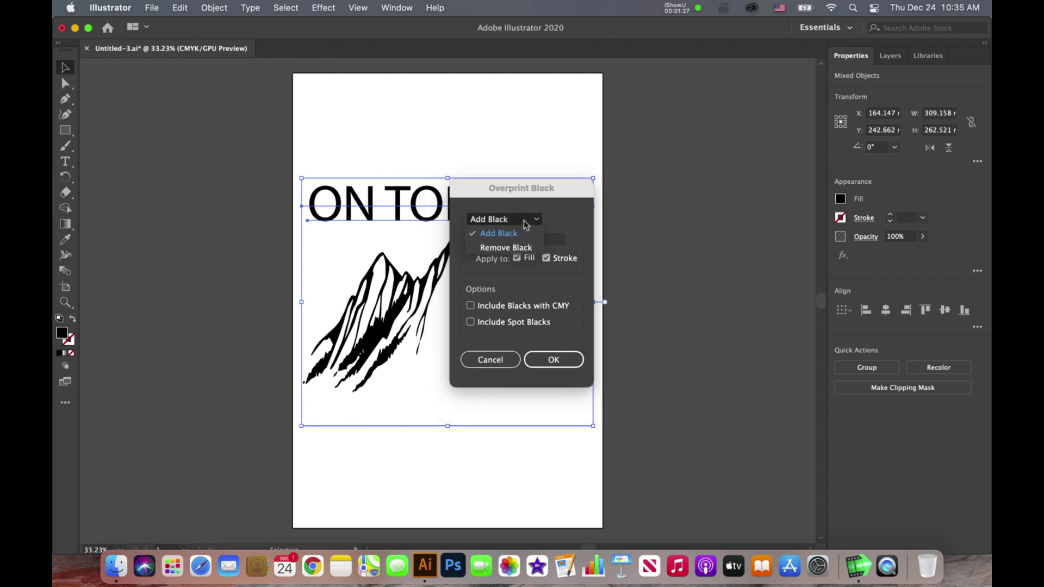
click(506, 233)
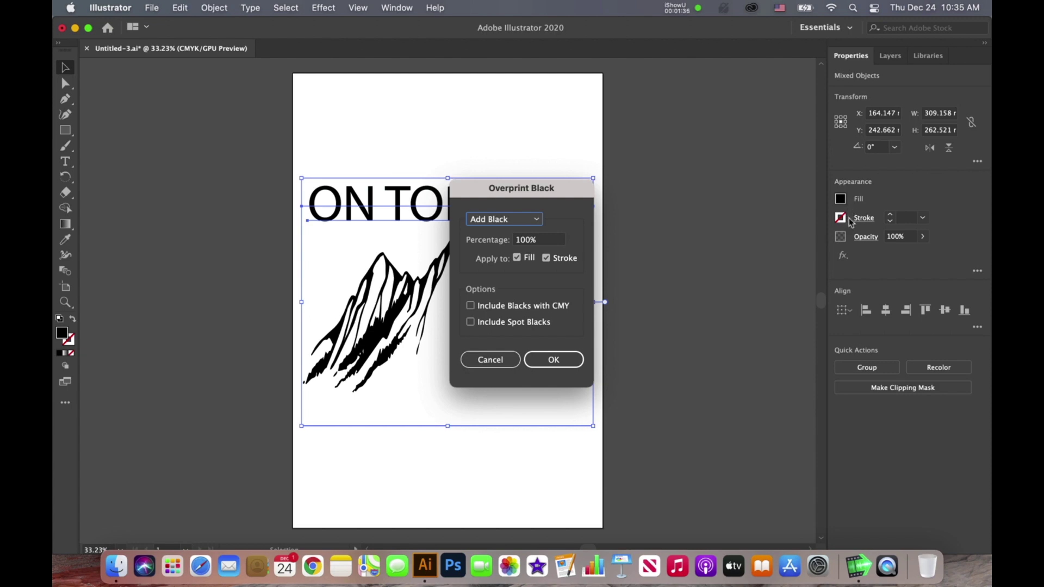
click(472, 306)
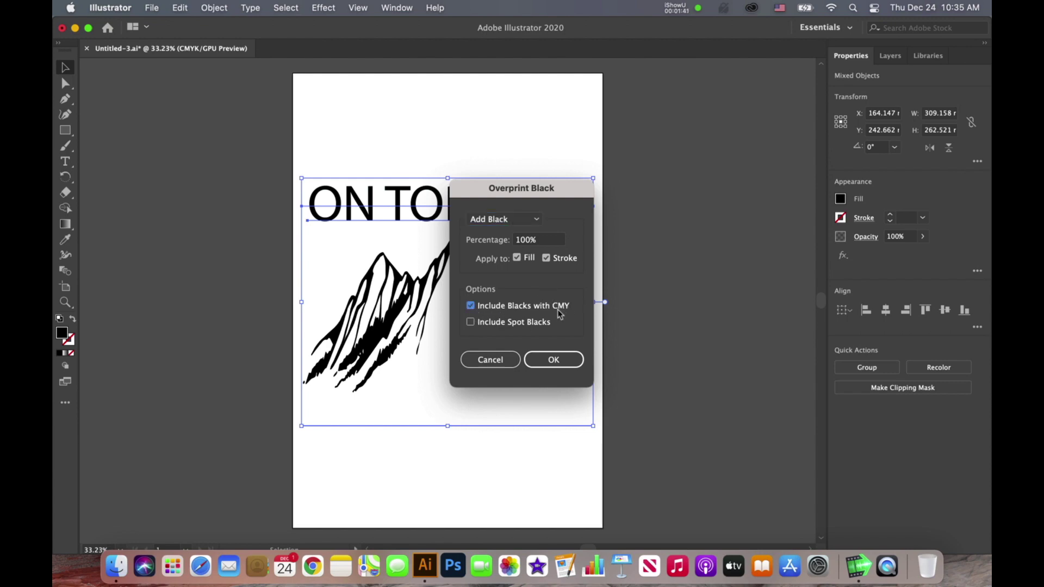
click(477, 325)
click(565, 363)
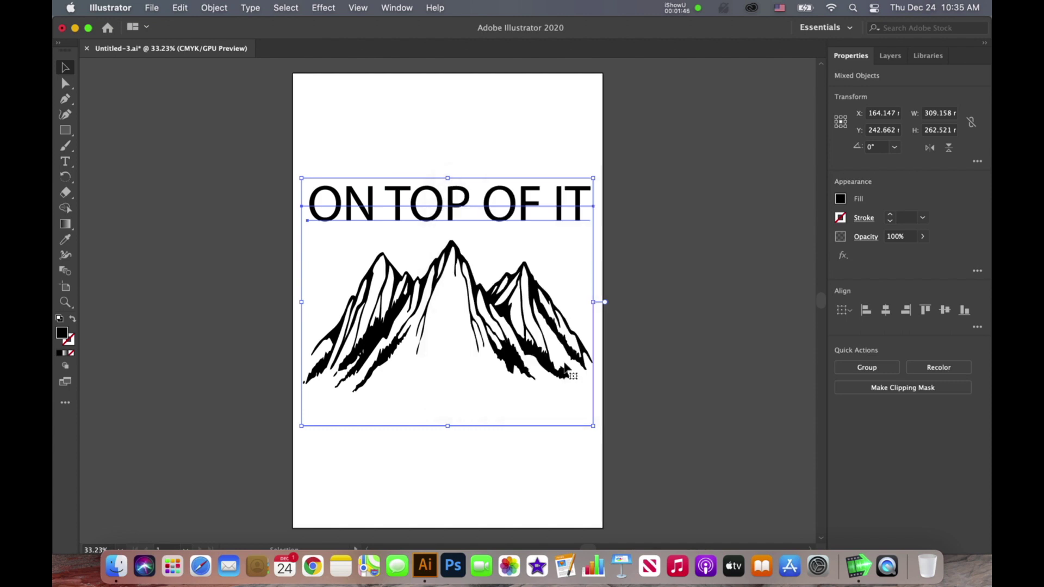
click(707, 305)
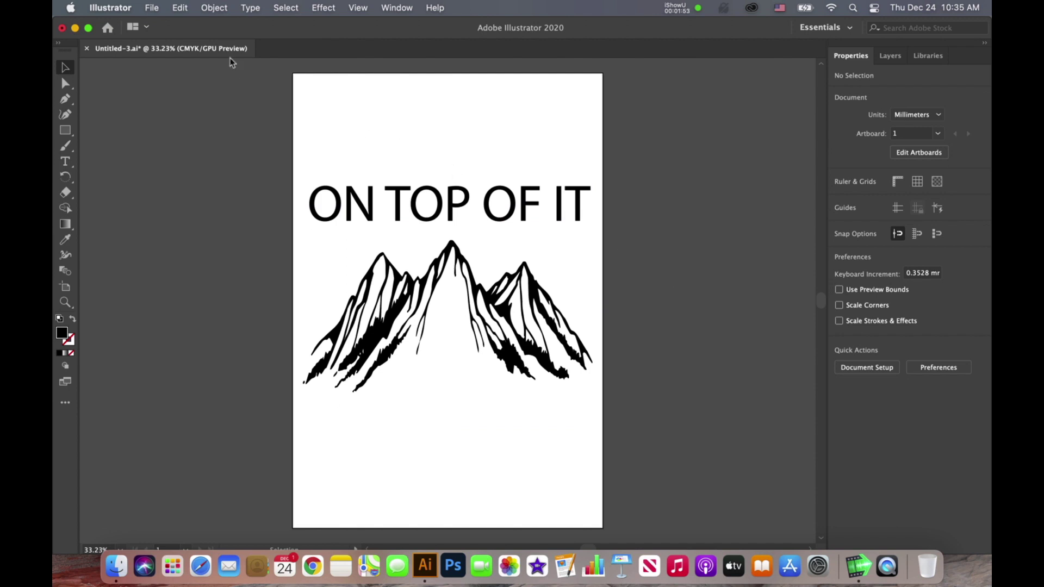
- Set the print job's paper size to Super B/A3, 13.00 by 19.00 inches, through the page setup
click(154, 9)
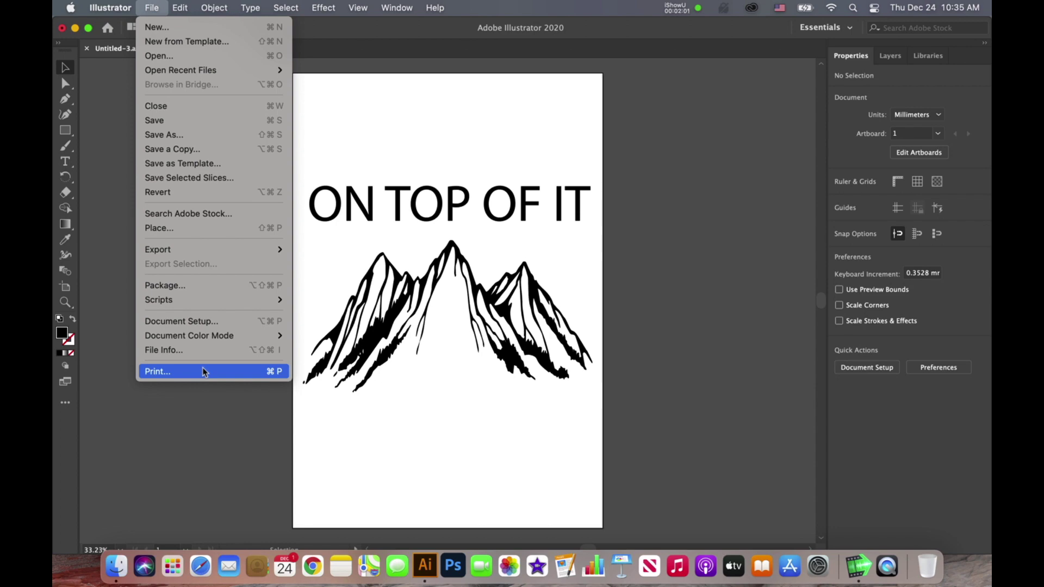
click(209, 437)
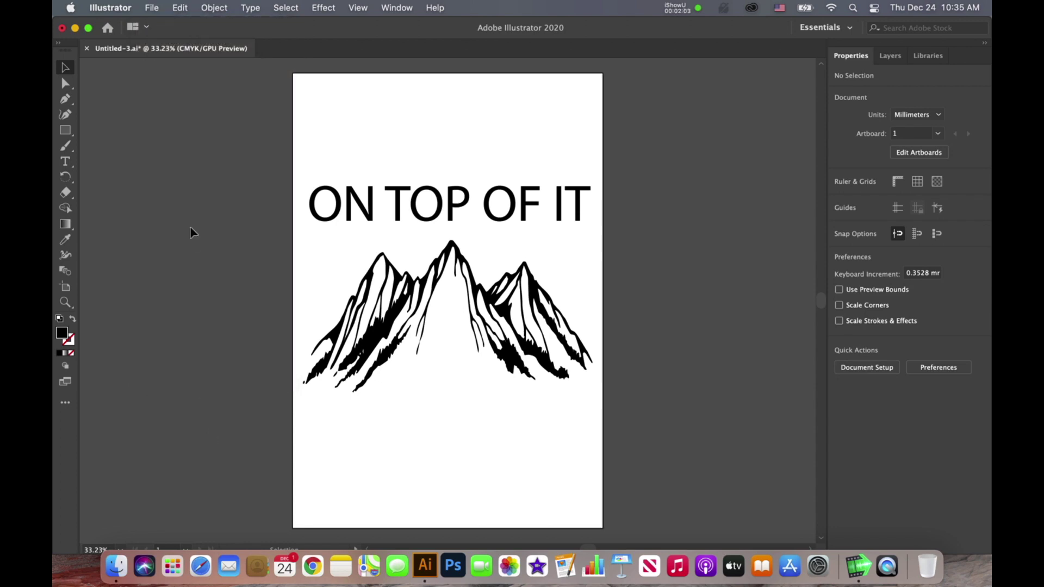
click(156, 8)
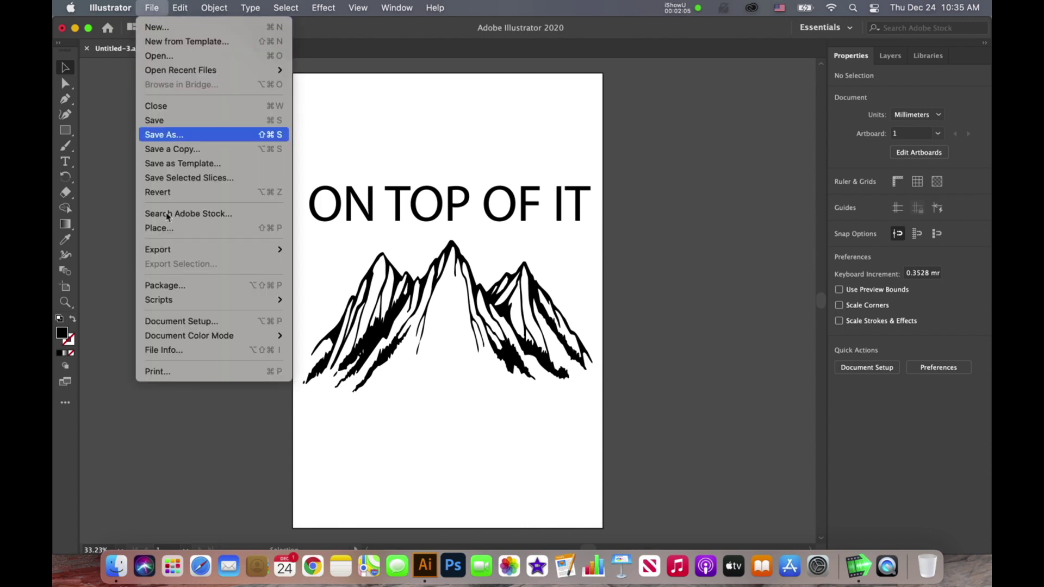
click(177, 378)
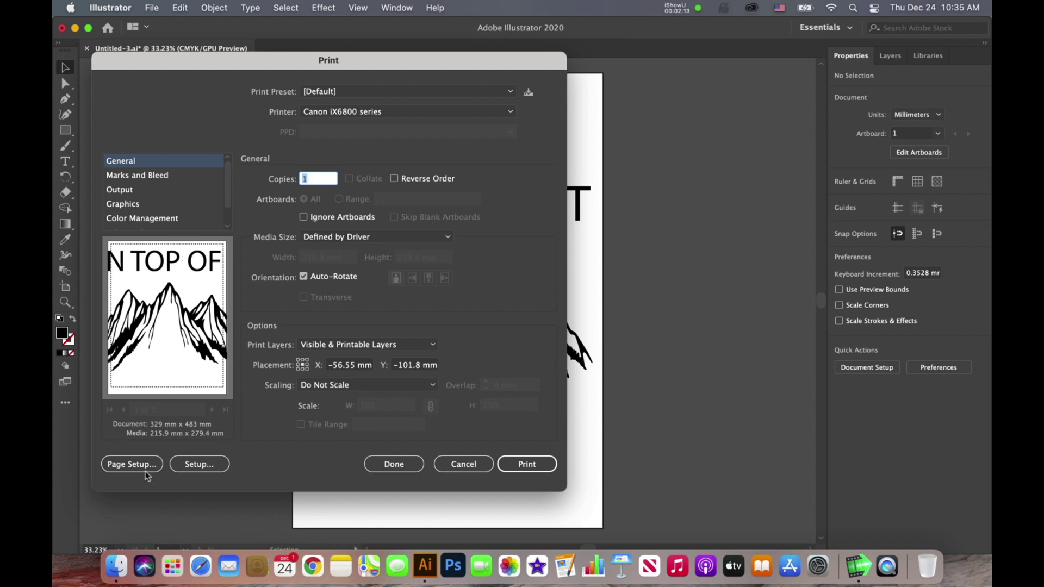
click(144, 471)
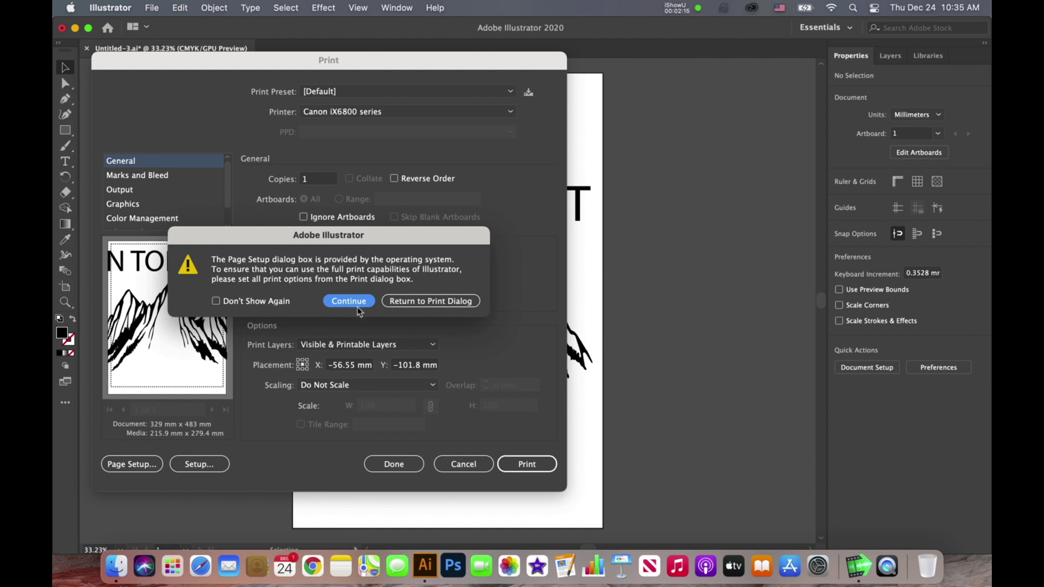
click(359, 310)
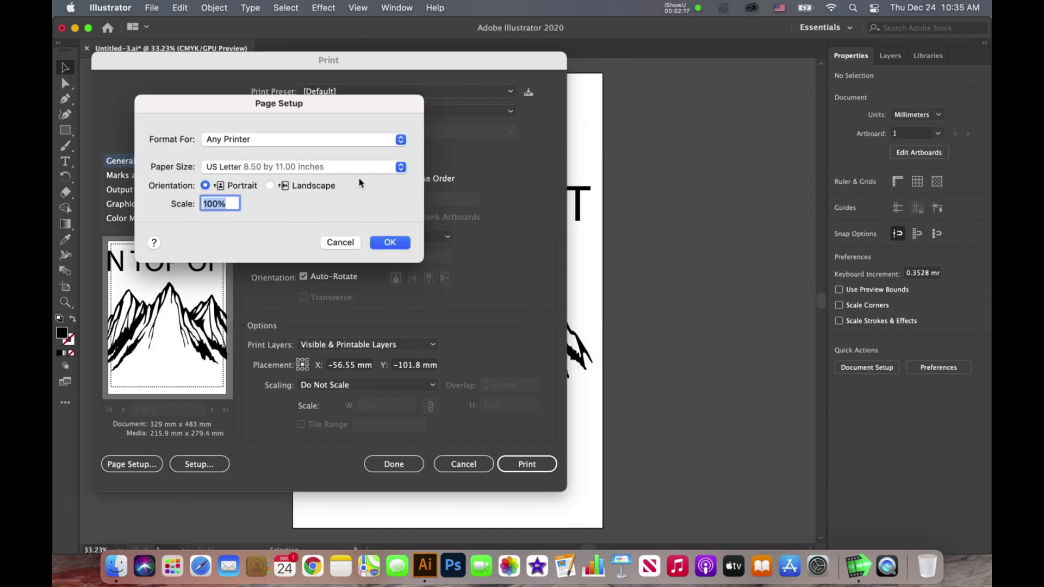
click(362, 169)
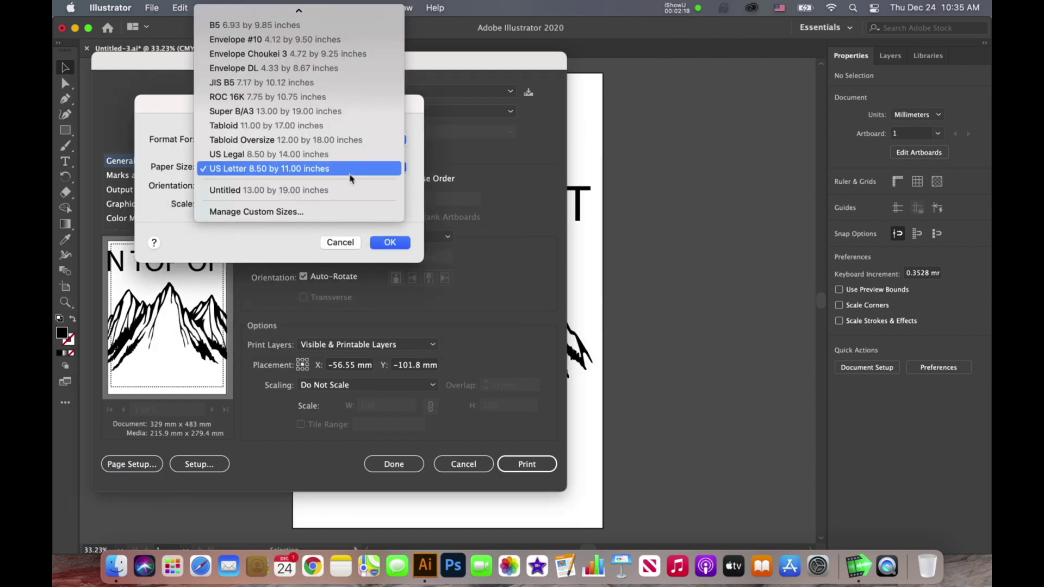
click(312, 194)
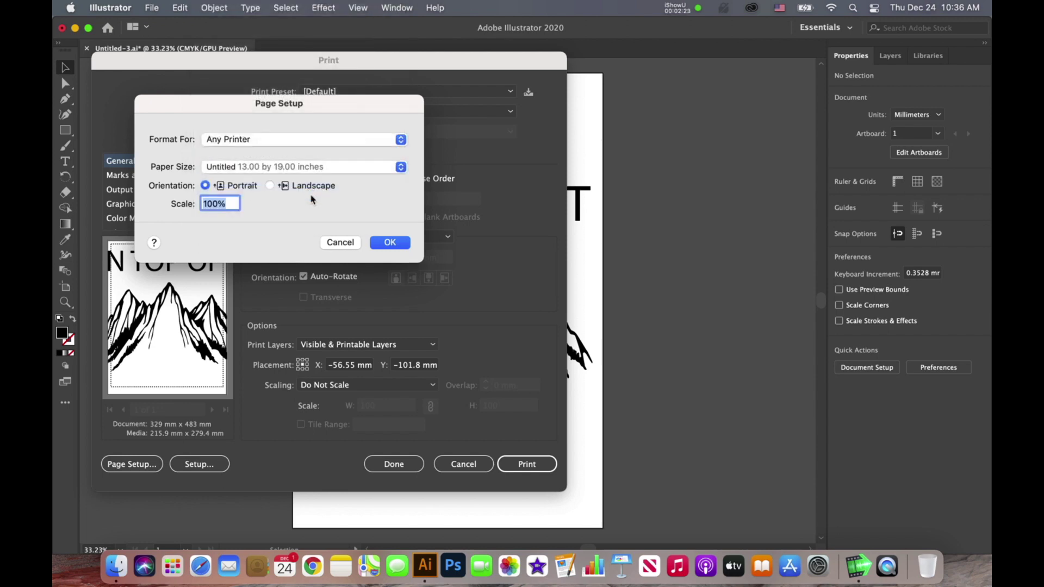
click(334, 172)
scroll(334, 172, up, 3)
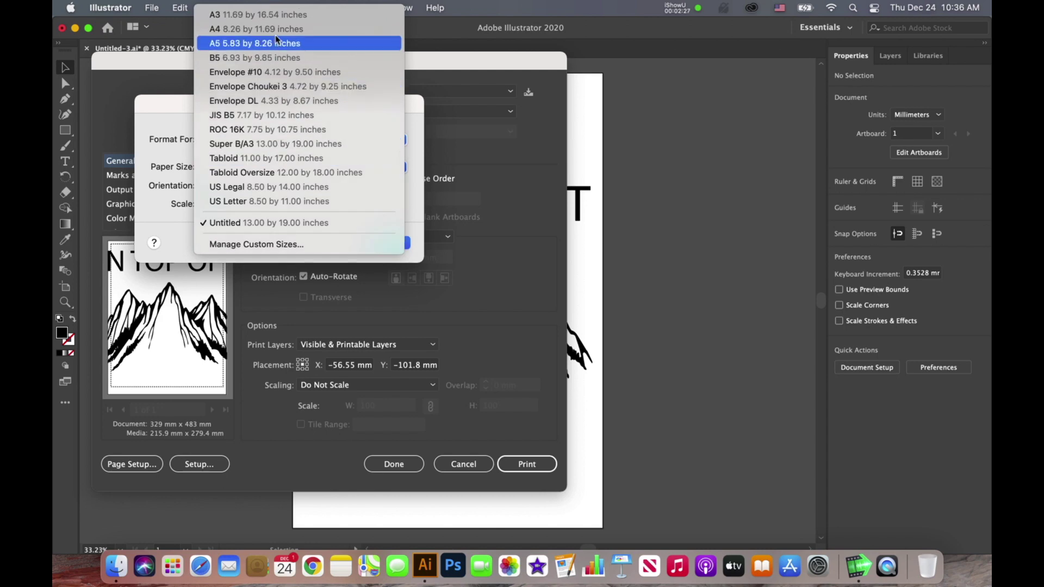
click(317, 149)
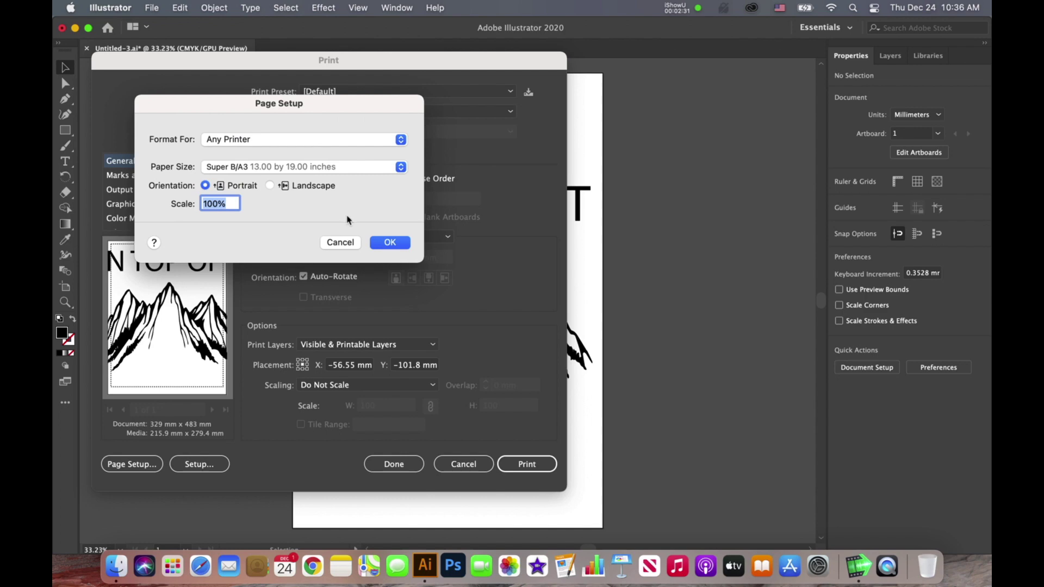
click(400, 242)
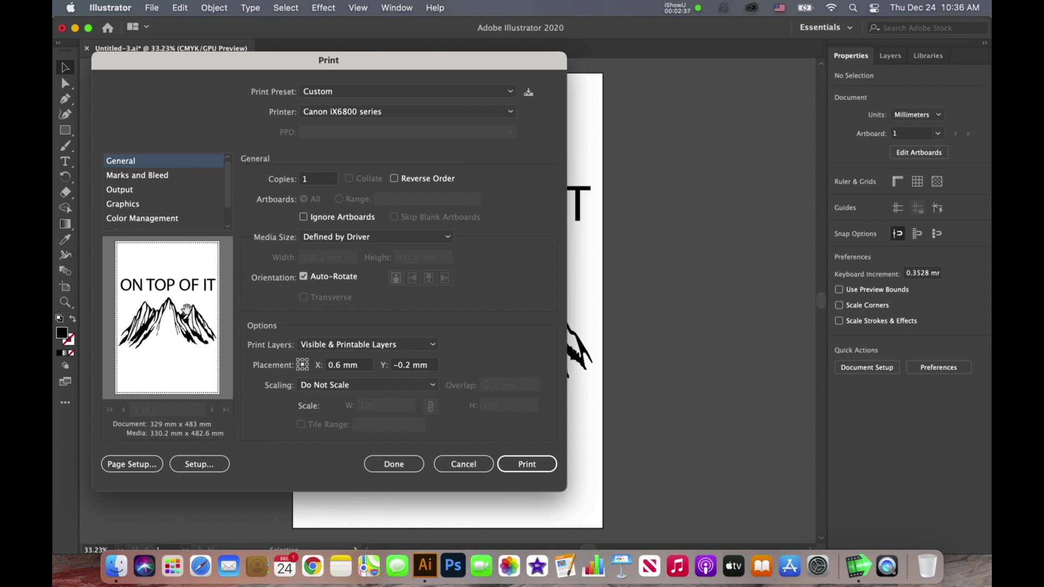
- Set the printer profile in the print job's color management settings to Canon iX6800 series MP2
scroll(163, 191, down, 1)
click(123, 180)
click(144, 195)
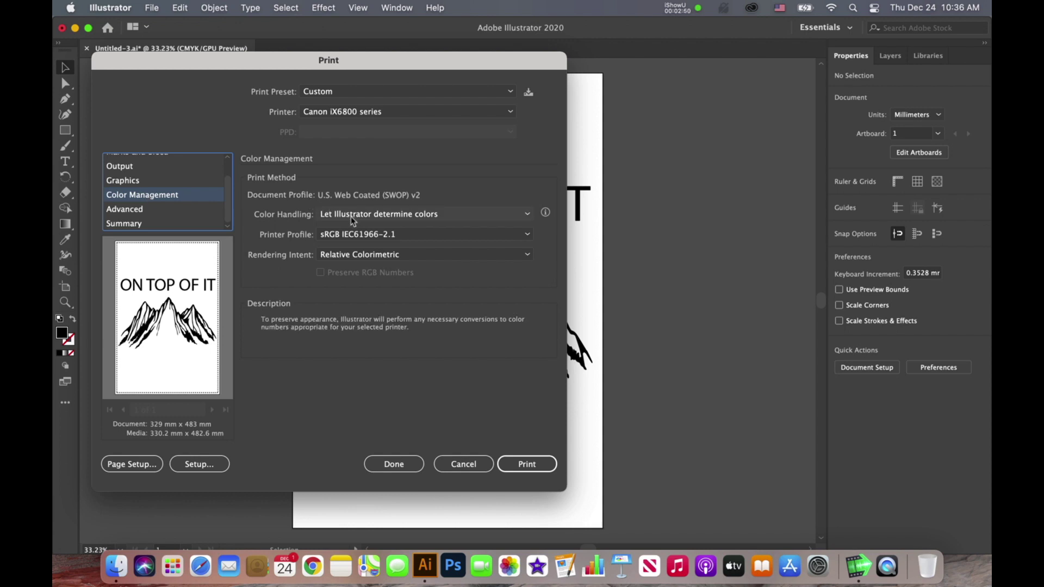
click(369, 235)
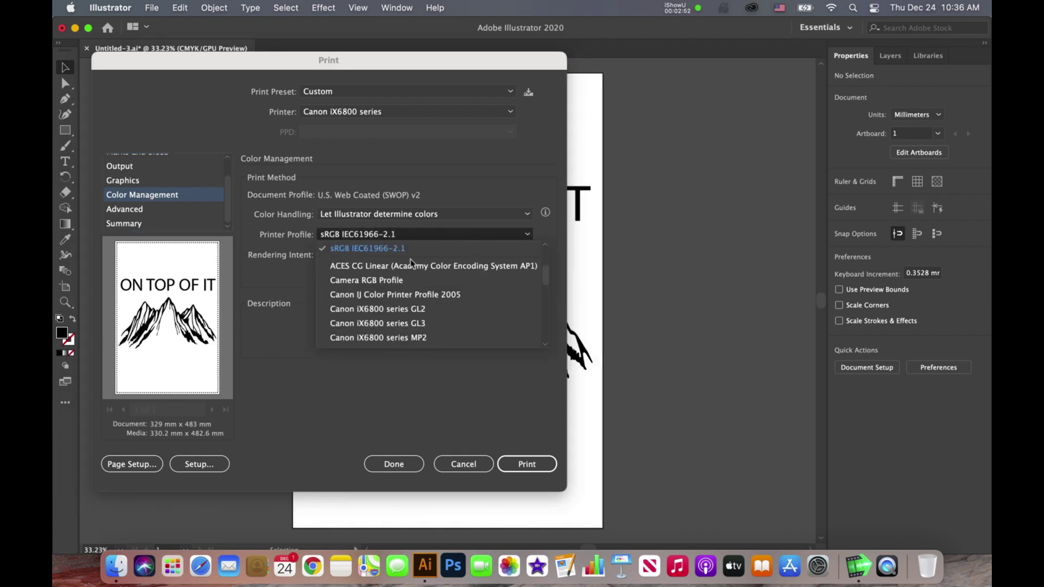
drag(546, 280, 551, 295)
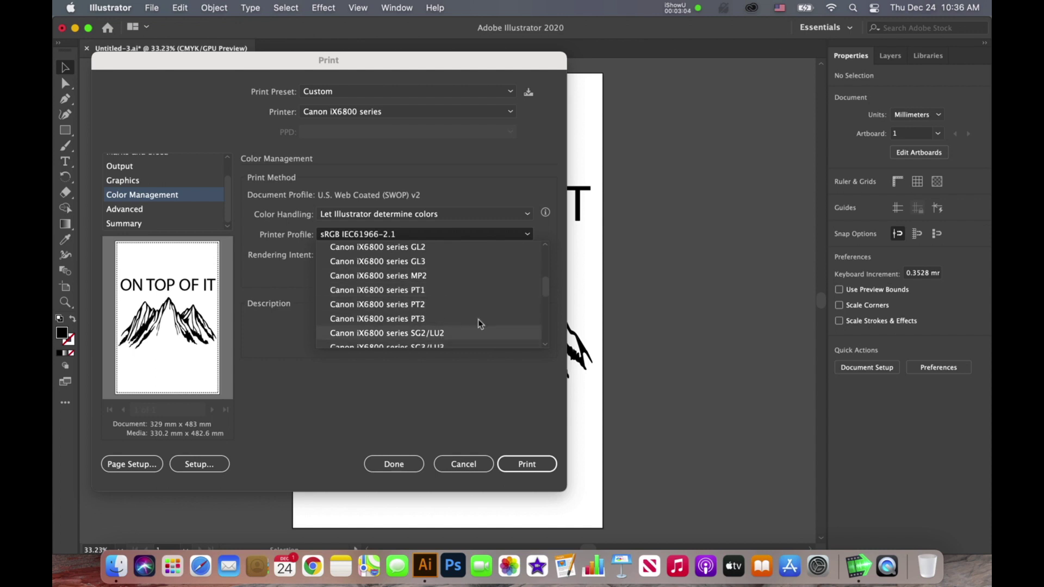
click(442, 276)
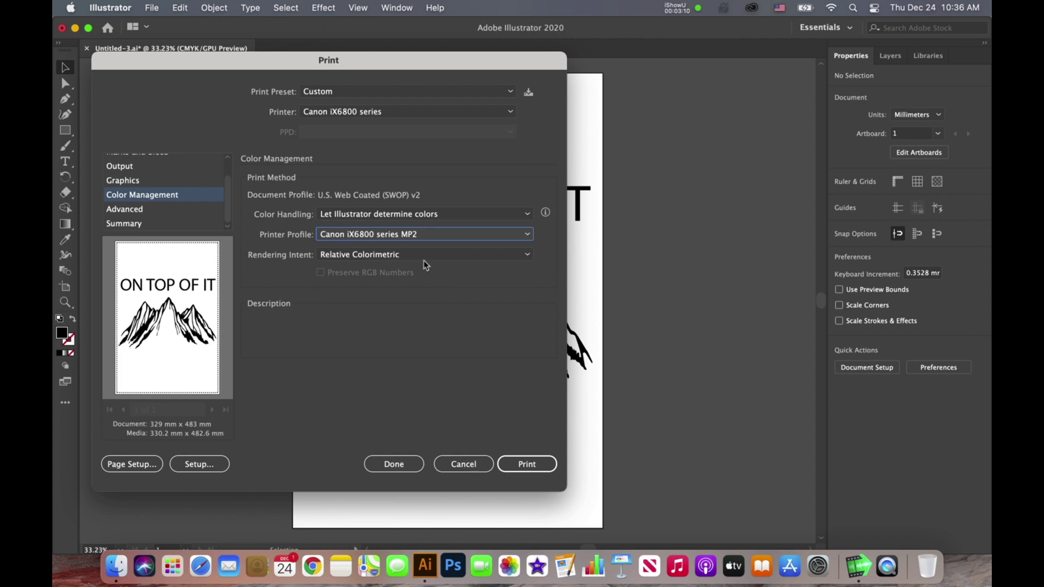
- Set the print job's rendering intent to Saturation and store the print settings without printing
mouse_move(423, 260)
click(424, 260)
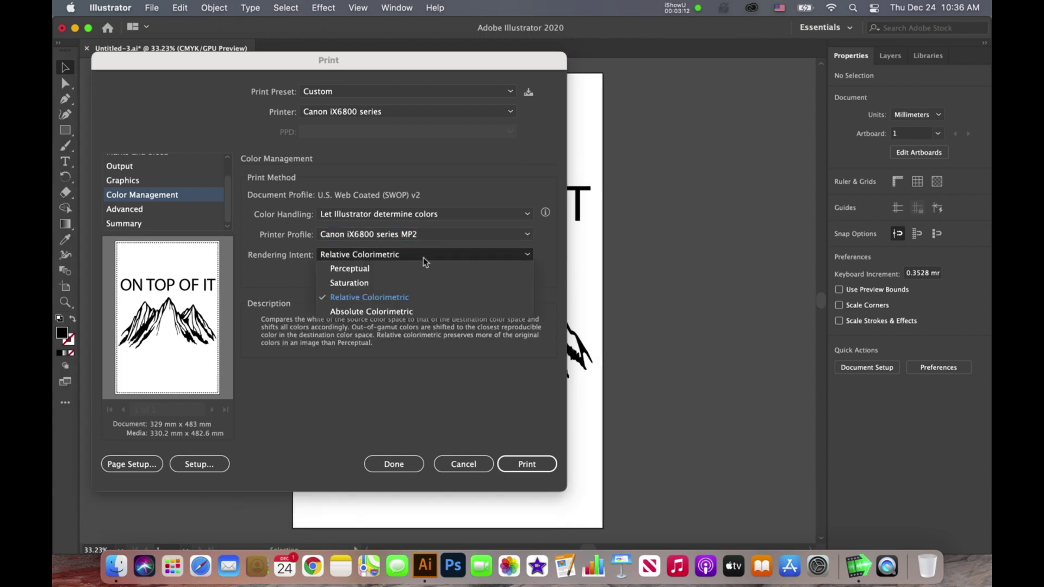
click(409, 310)
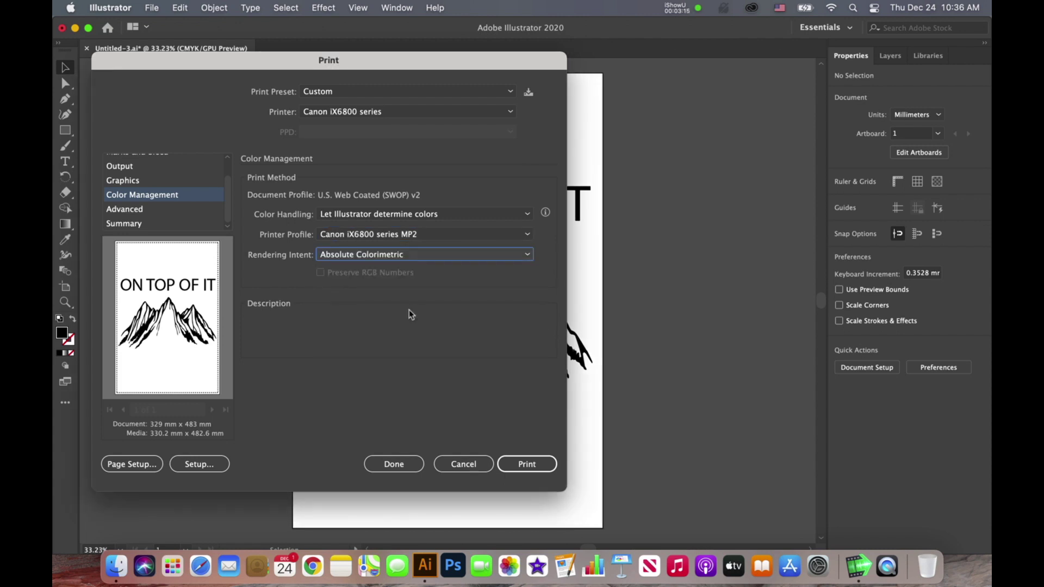
click(374, 256)
click(371, 287)
mouse_move(341, 257)
click(364, 258)
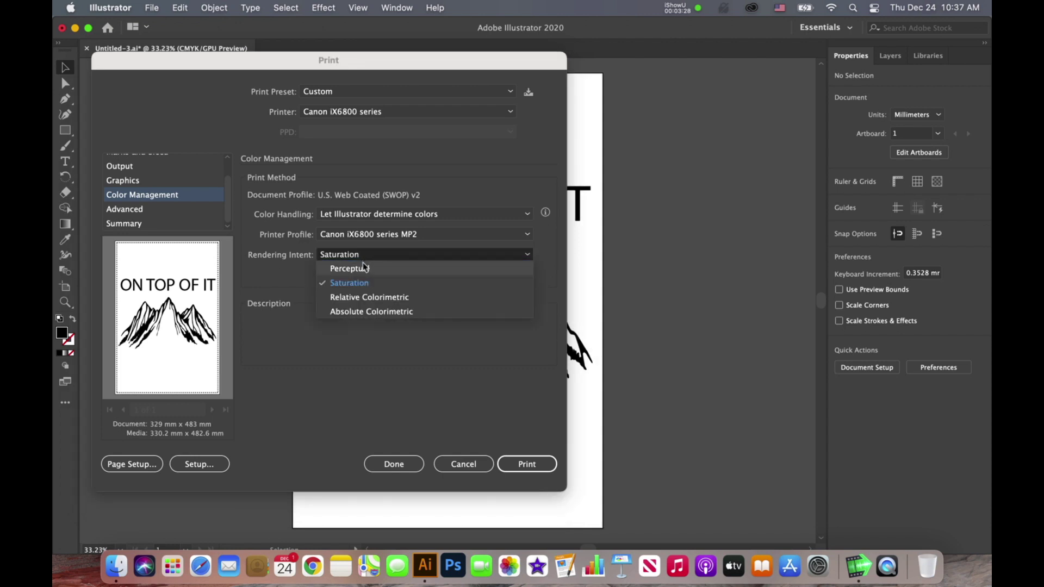
click(269, 272)
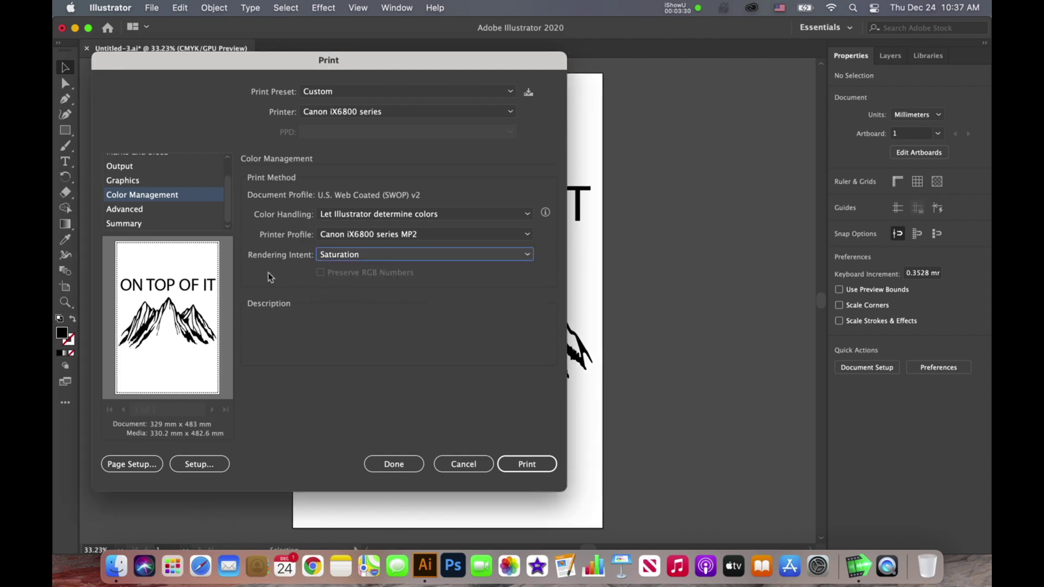
click(393, 463)
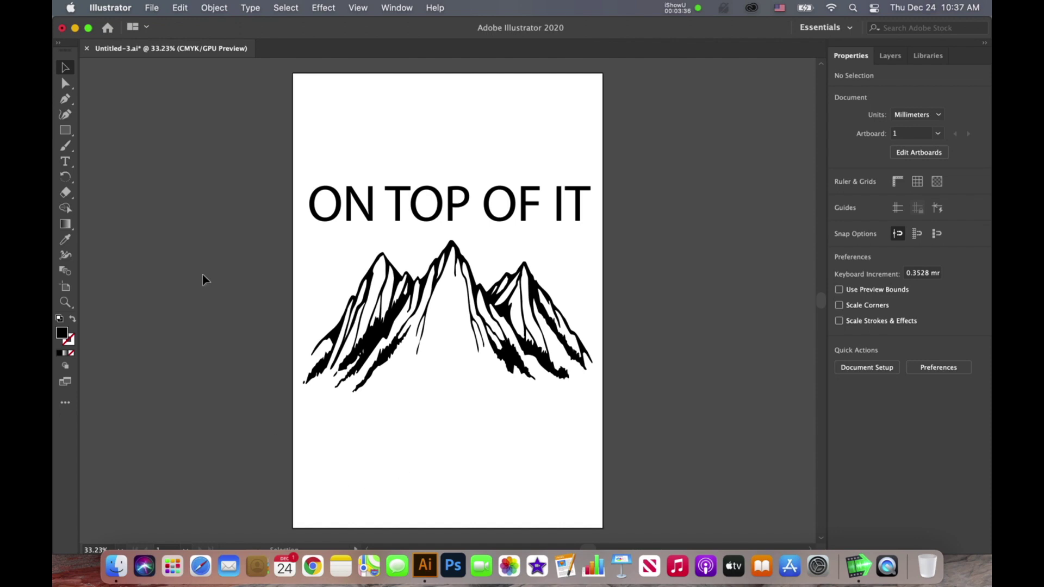
- In the Canon iX6800 driver's print setup, set the media type to Photo Paper Pro Platinum and the print quality to High
click(152, 8)
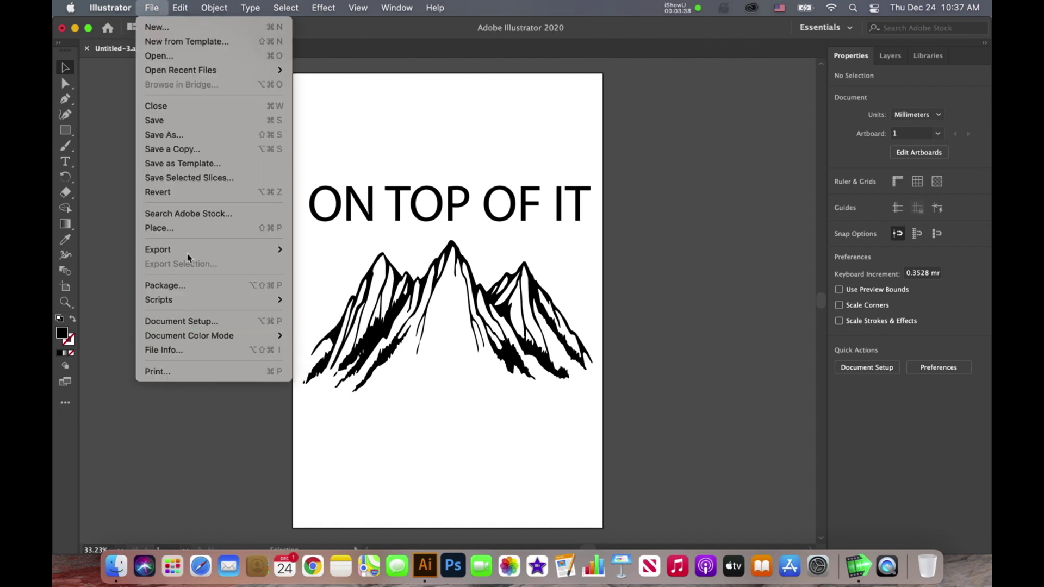
click(182, 372)
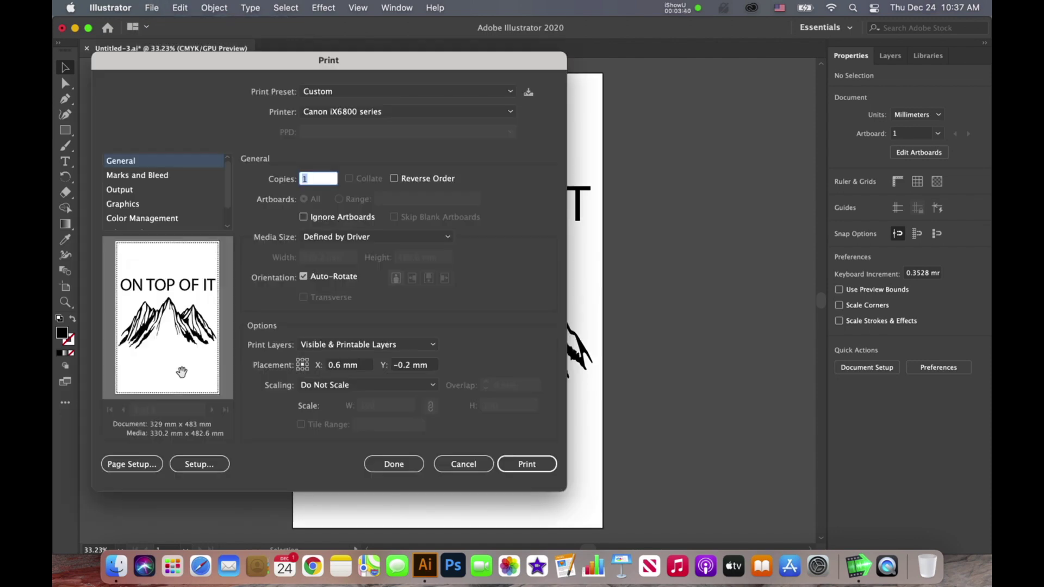
click(213, 465)
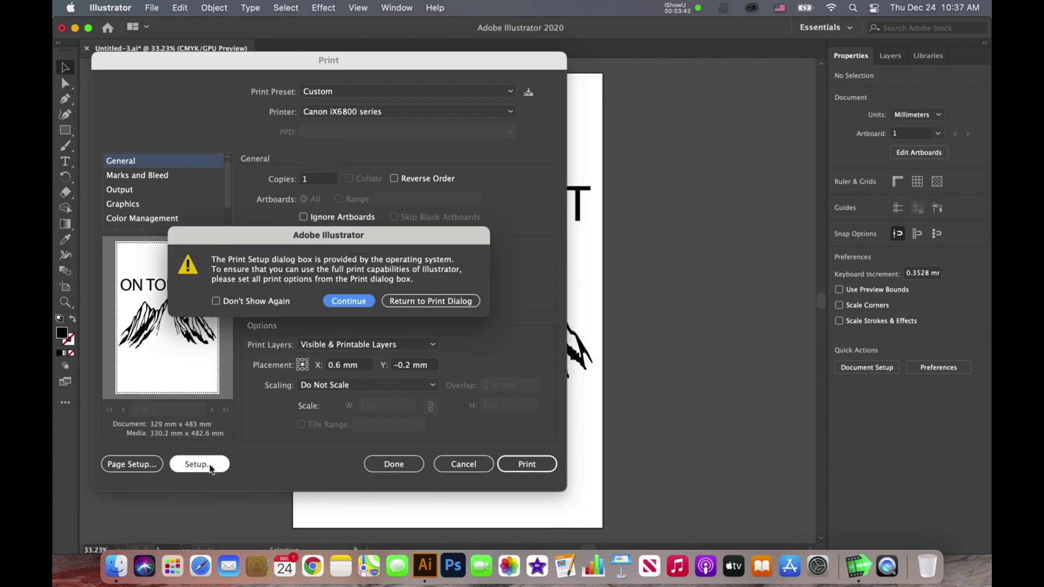
click(343, 299)
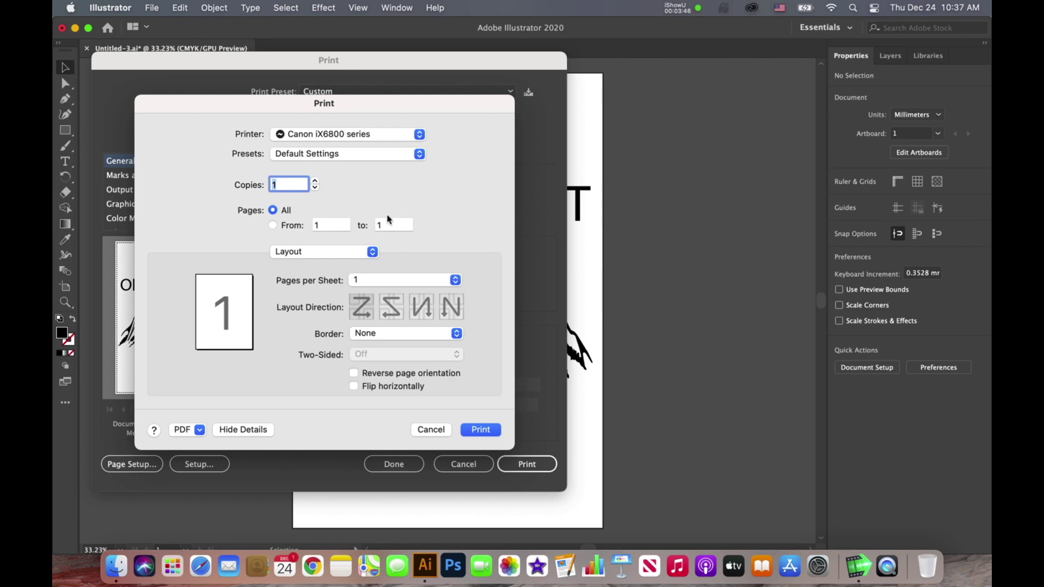
click(363, 252)
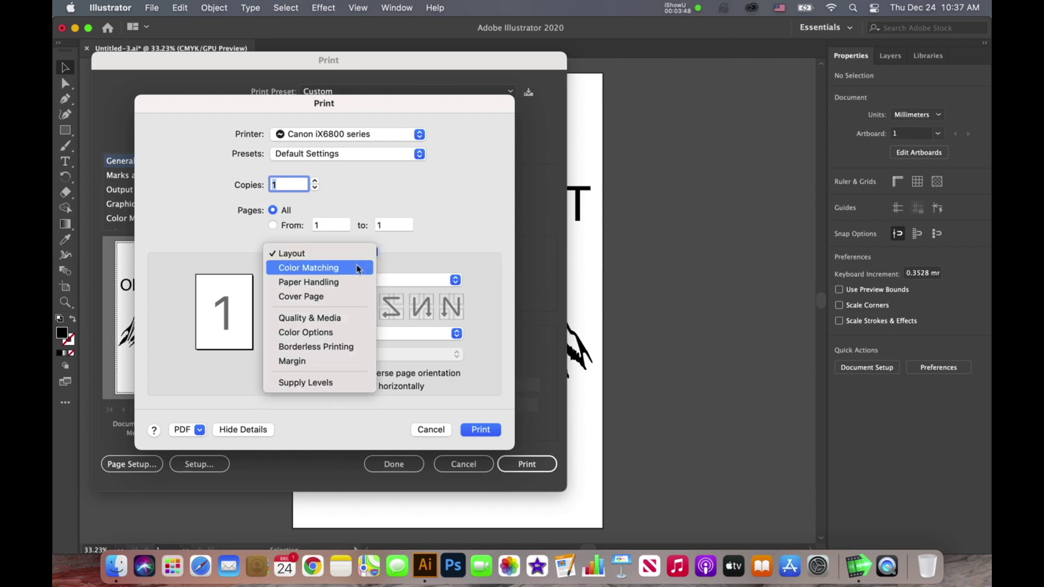
click(358, 318)
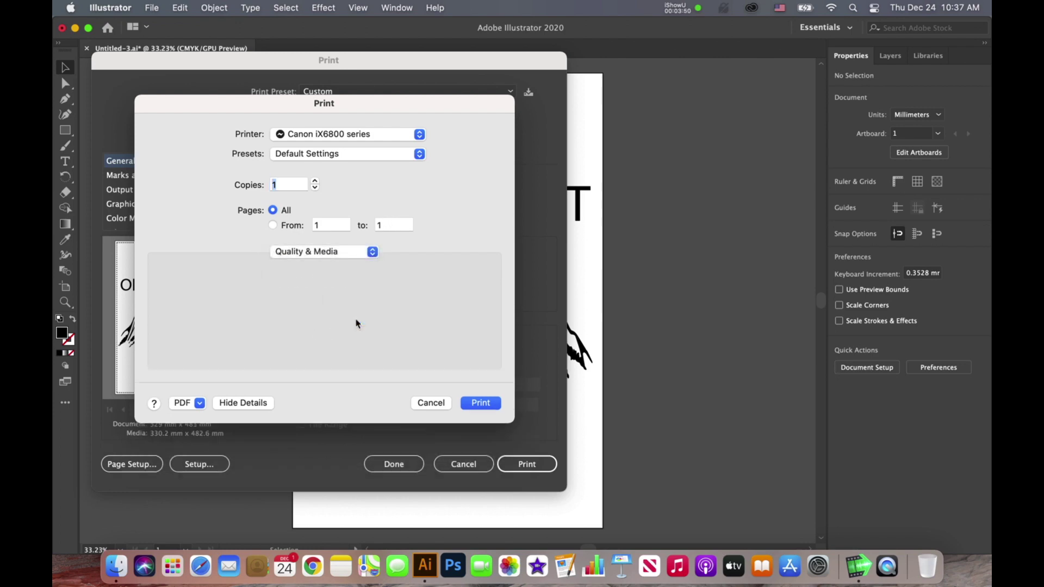
click(363, 275)
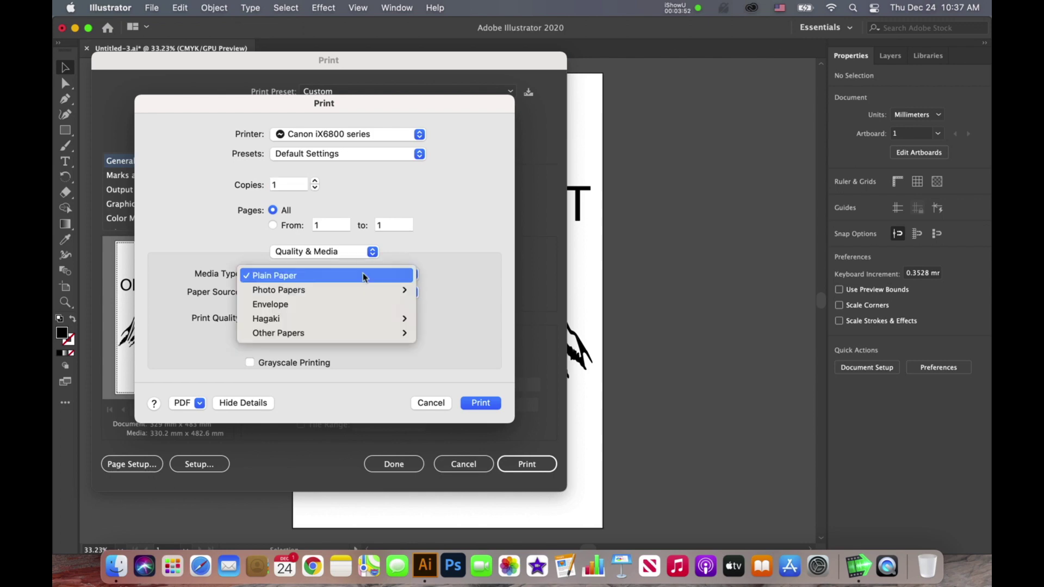
mouse_move(370, 291)
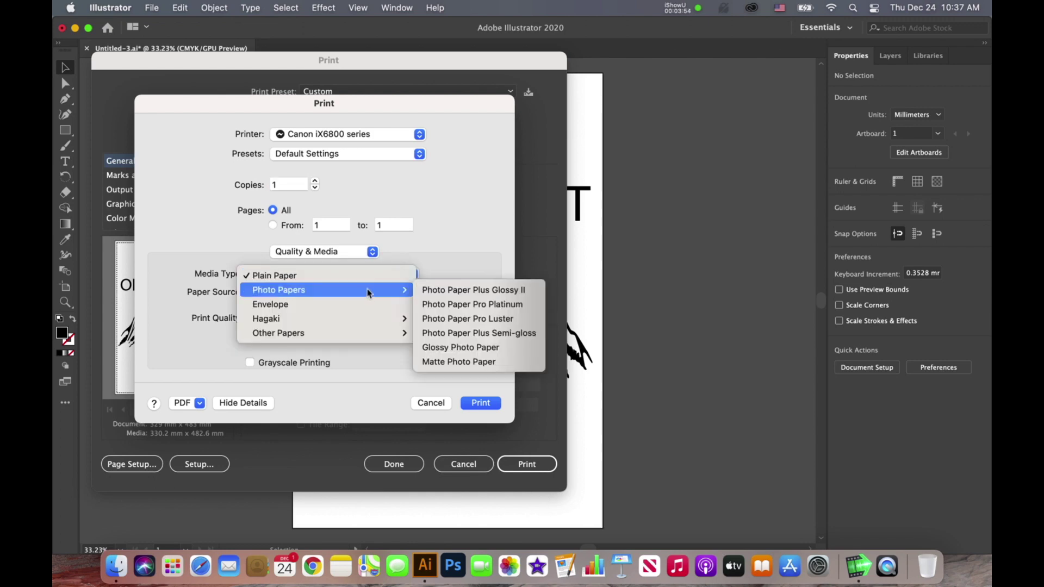
click(451, 308)
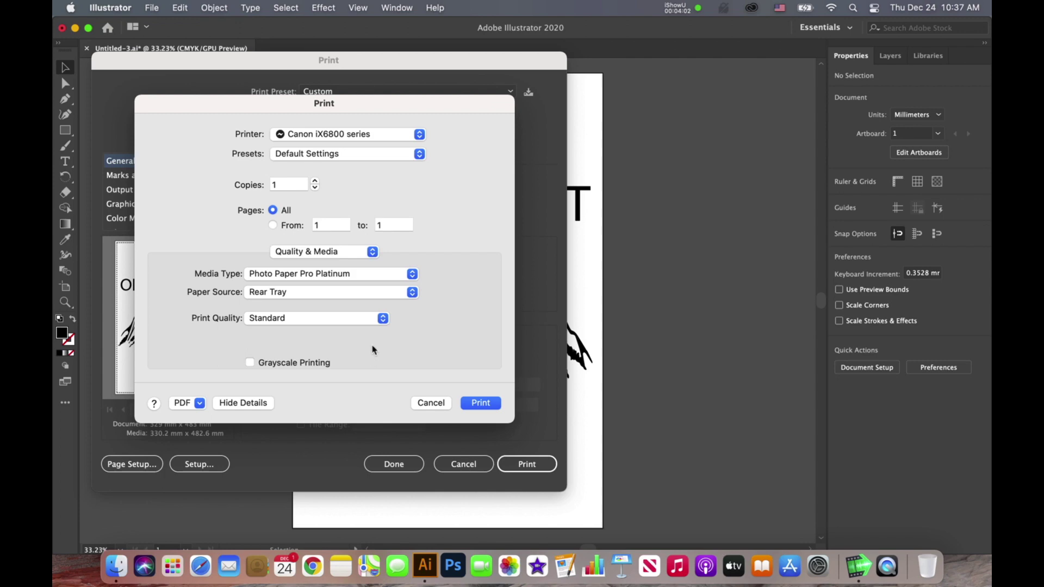
click(372, 319)
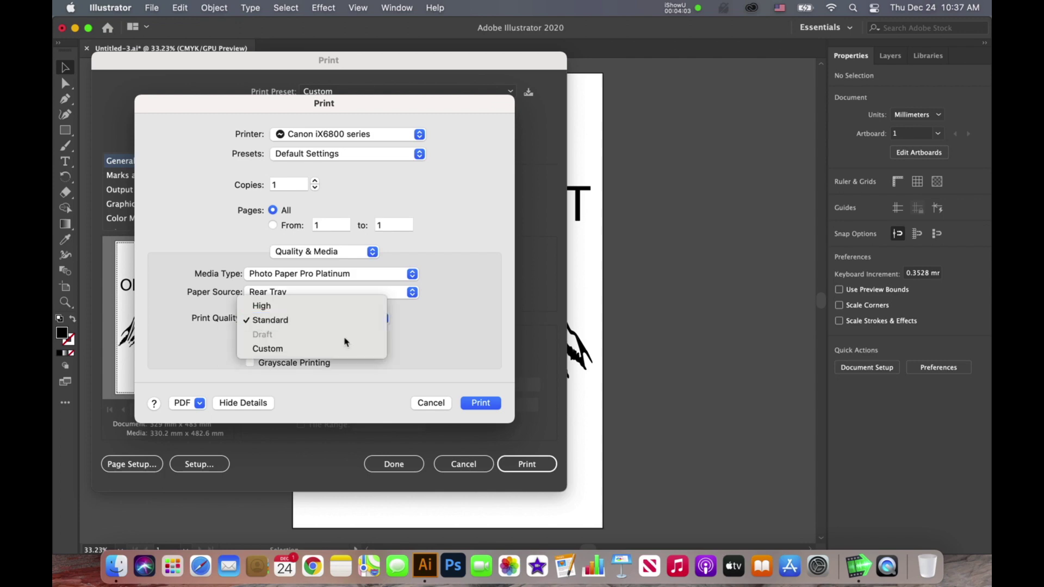
click(338, 307)
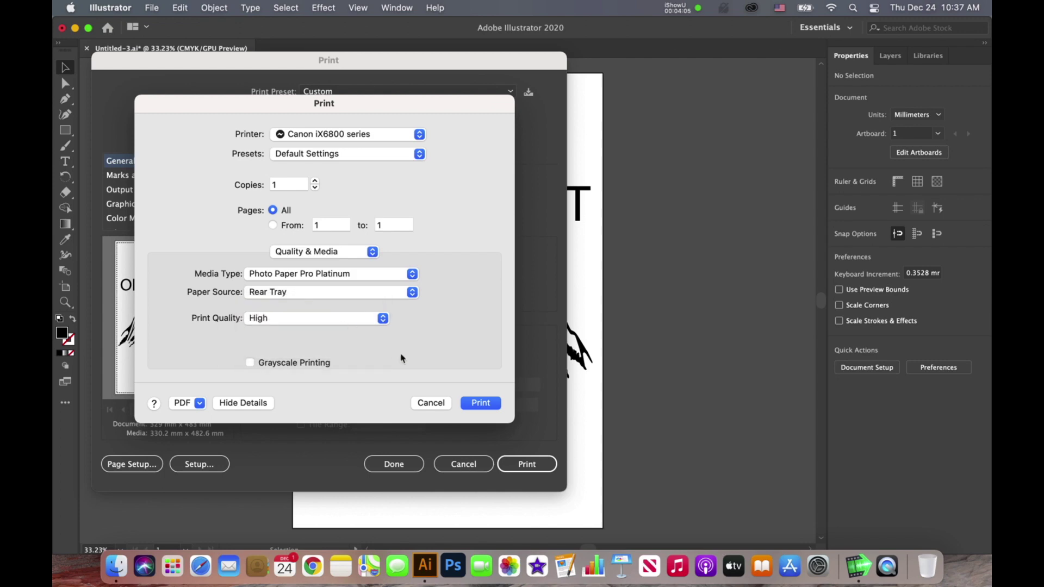
- Set cyan, magenta, yellow, intensity and contrast to 50 each in the printer driver's color options
click(369, 253)
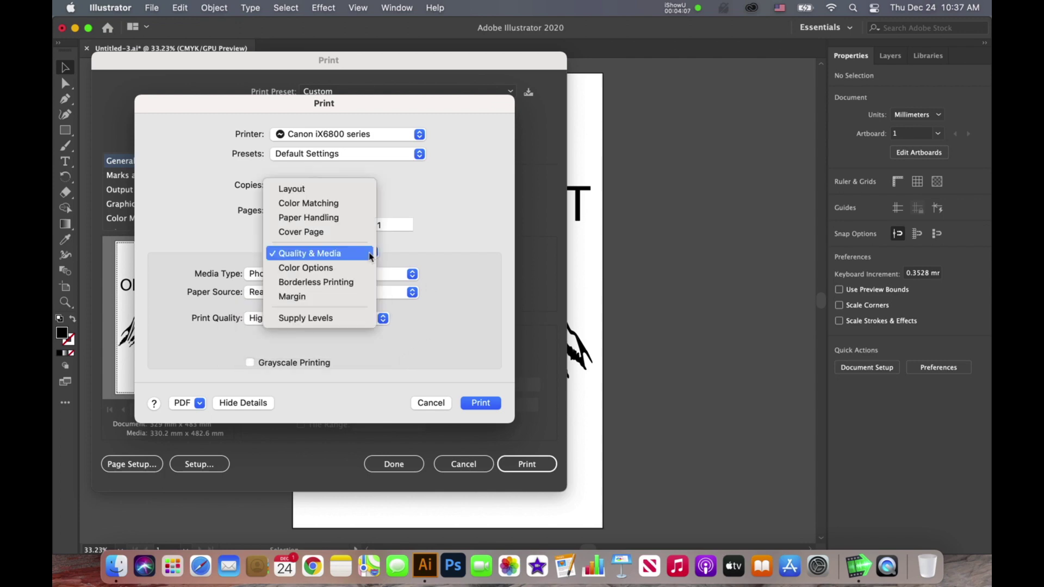
click(348, 190)
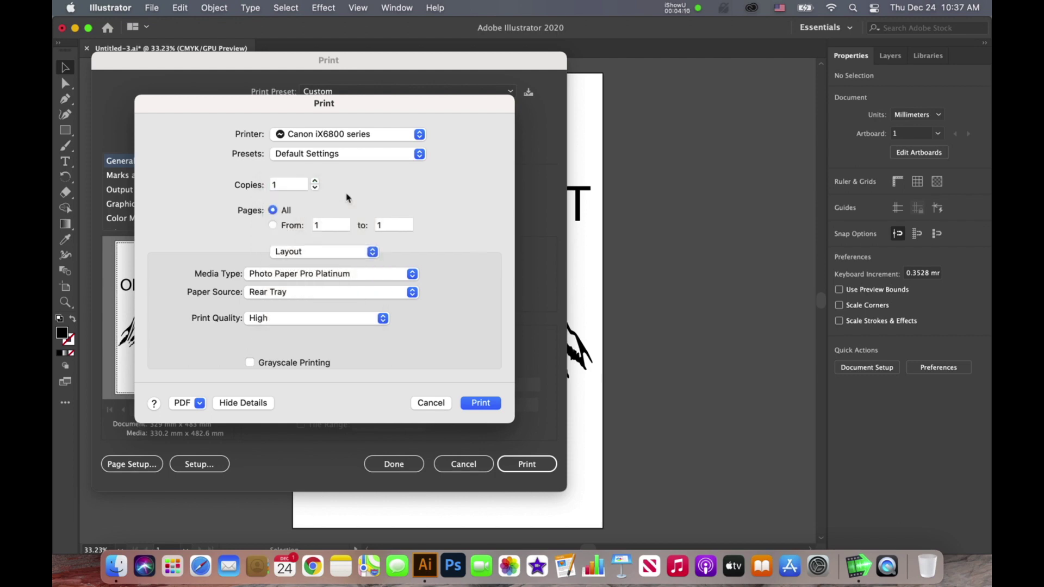
click(362, 254)
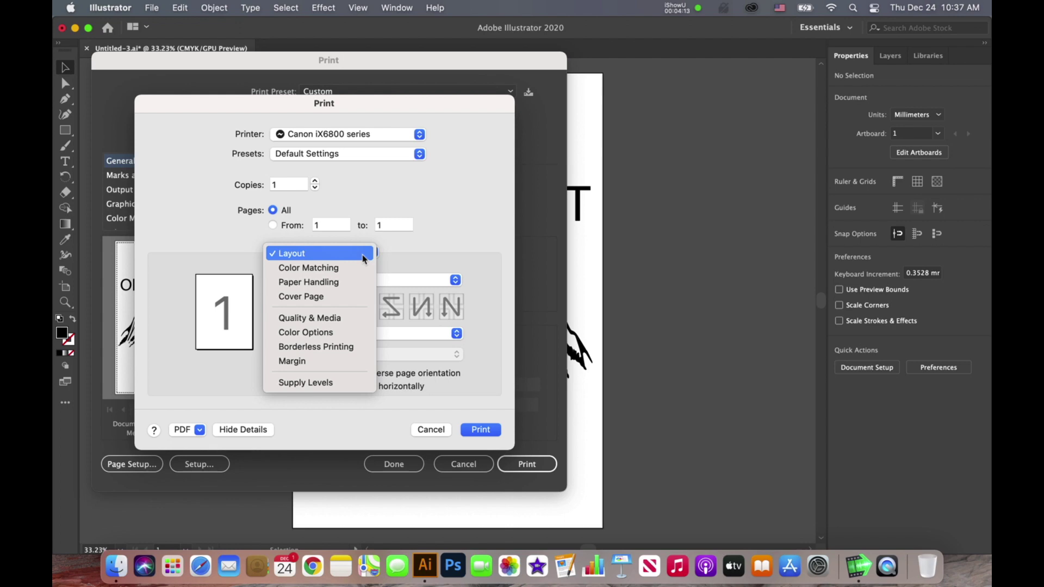
click(338, 333)
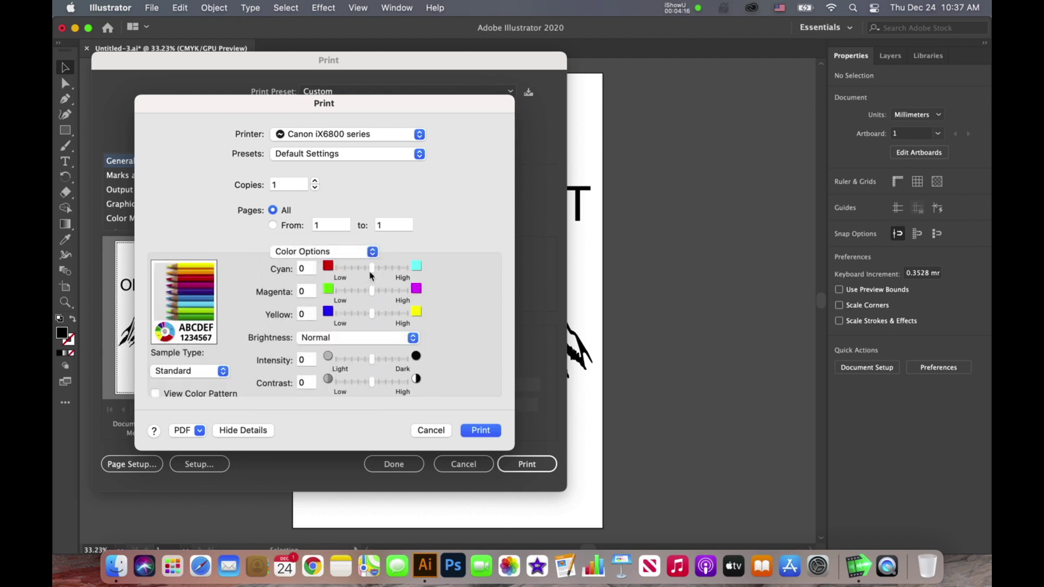
drag(372, 267, 432, 295)
drag(375, 315, 423, 324)
drag(373, 361, 336, 392)
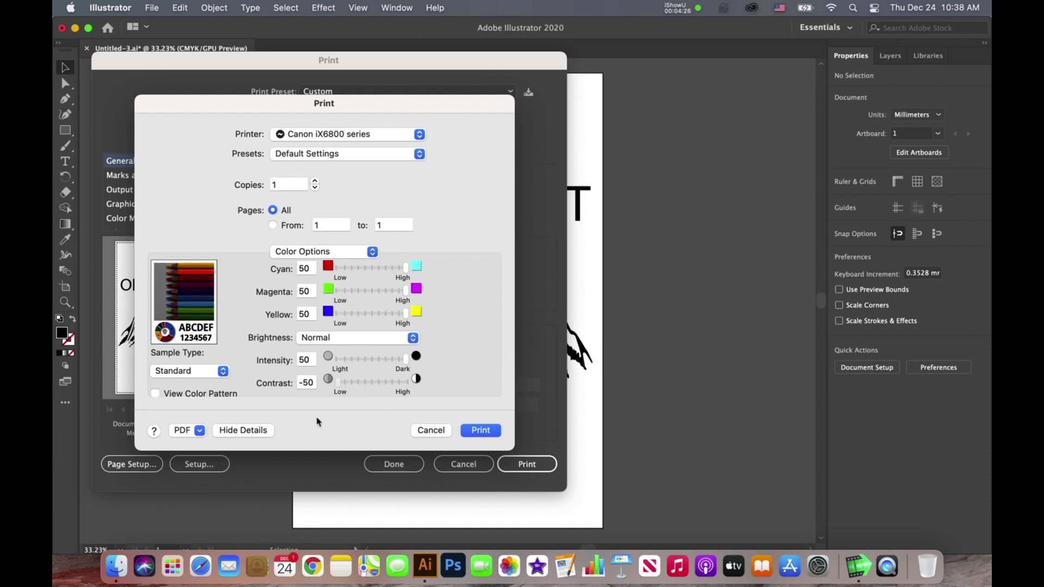
drag(340, 381, 454, 389)
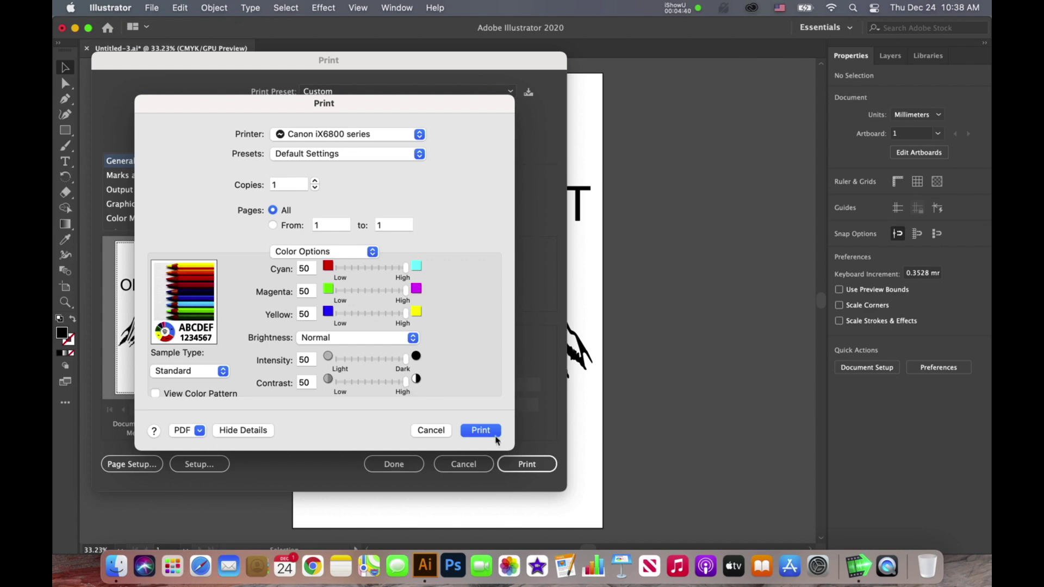
- Confirm the printer driver settings and print one copy of the artwork
click(485, 434)
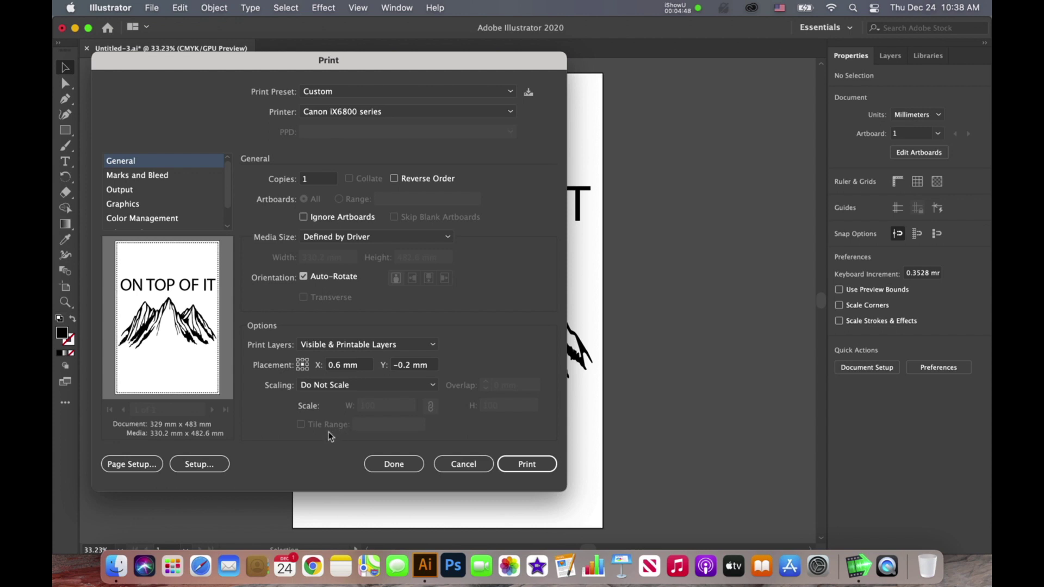
click(522, 471)
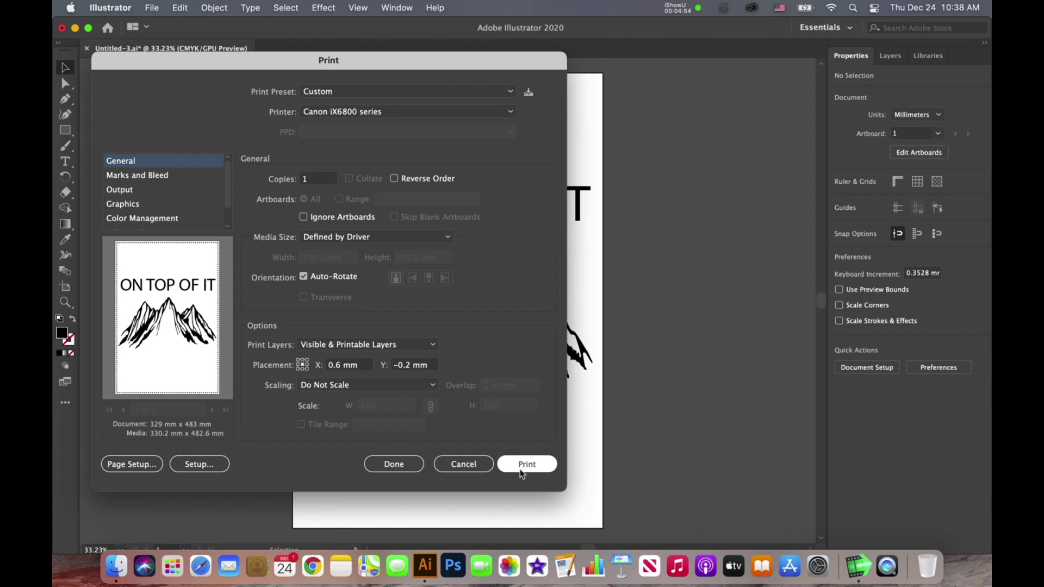
click(522, 465)
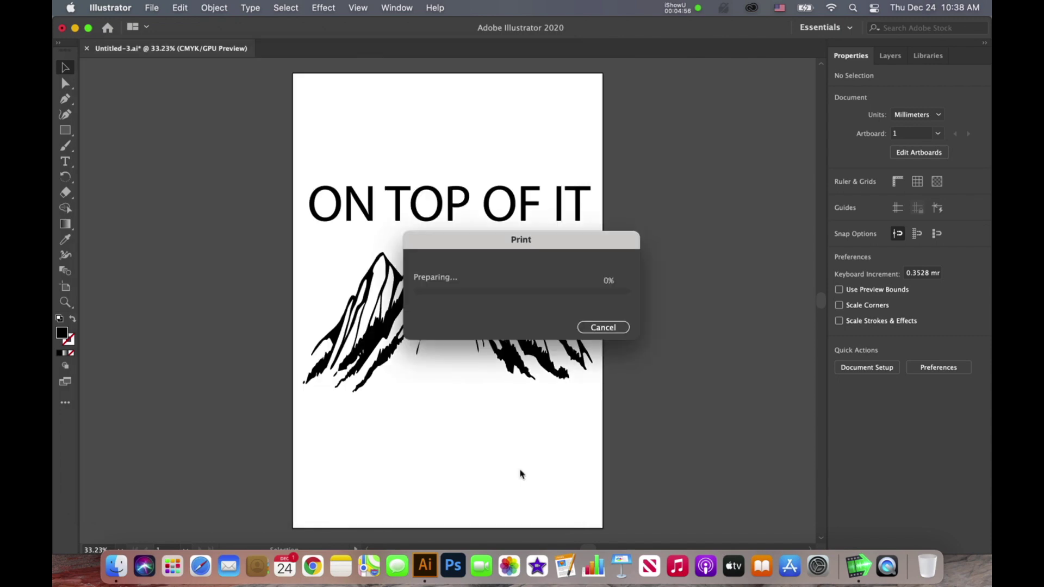